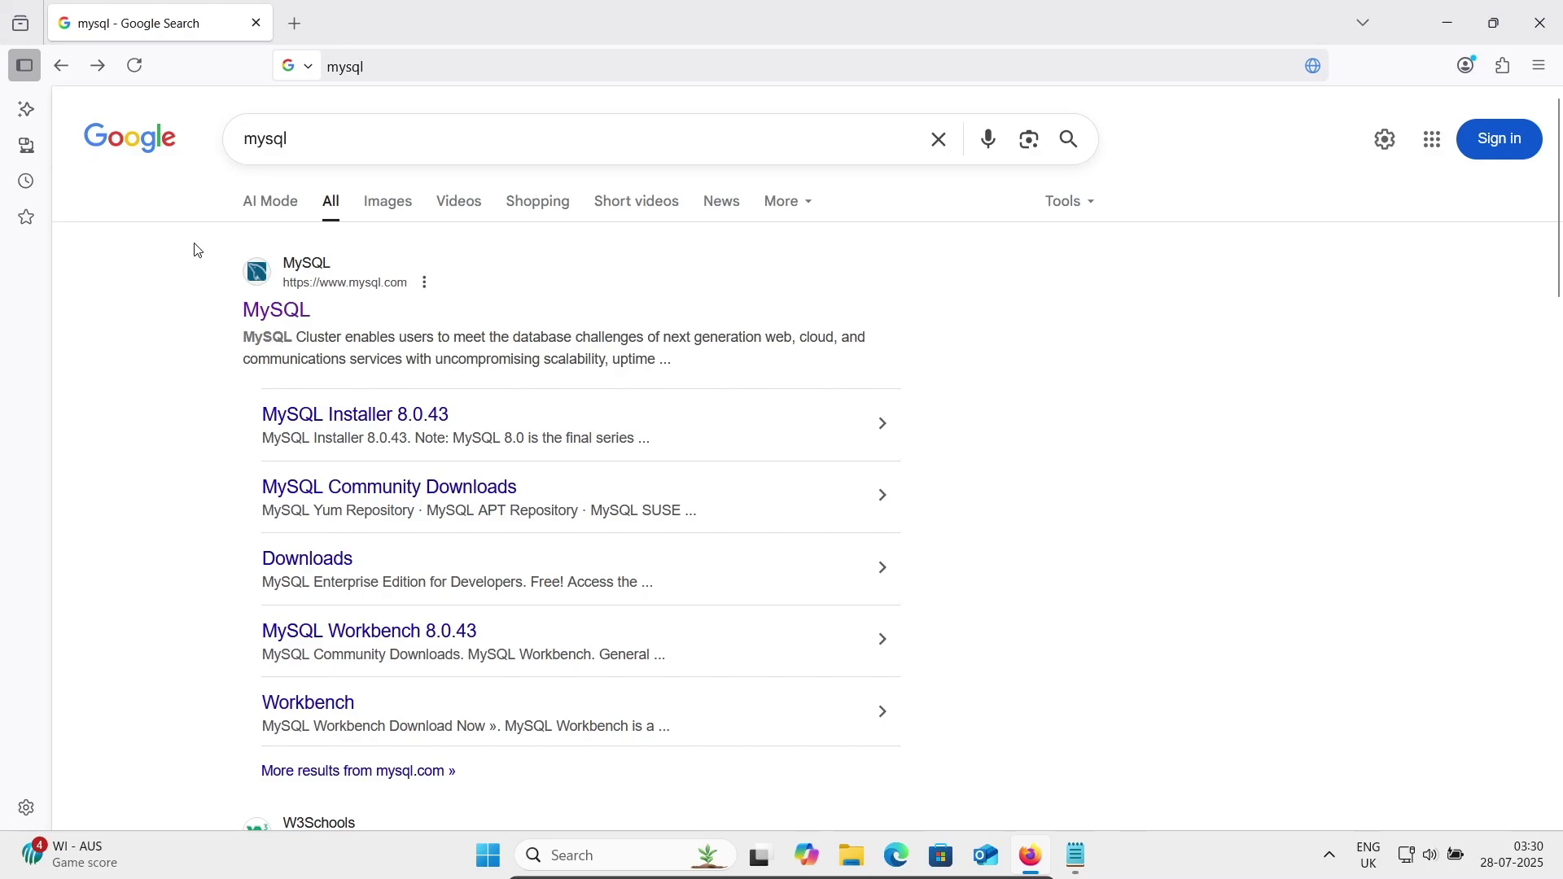
Step: Glance at the Zedd.txt notes, then return to the Google results for mysql
left_click(1076, 857)
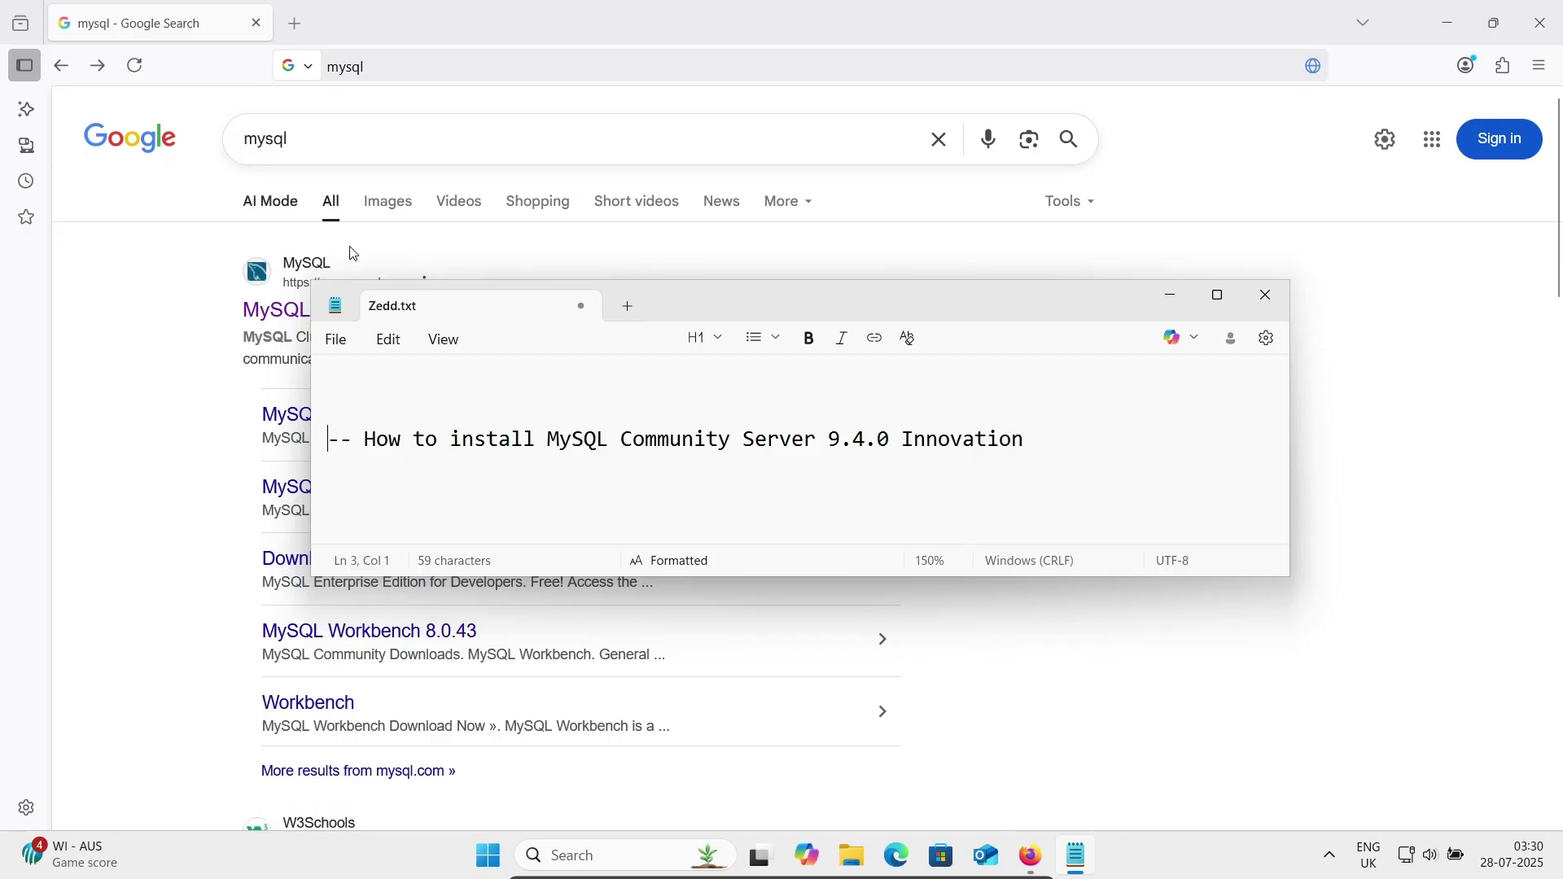
left_click(203, 237)
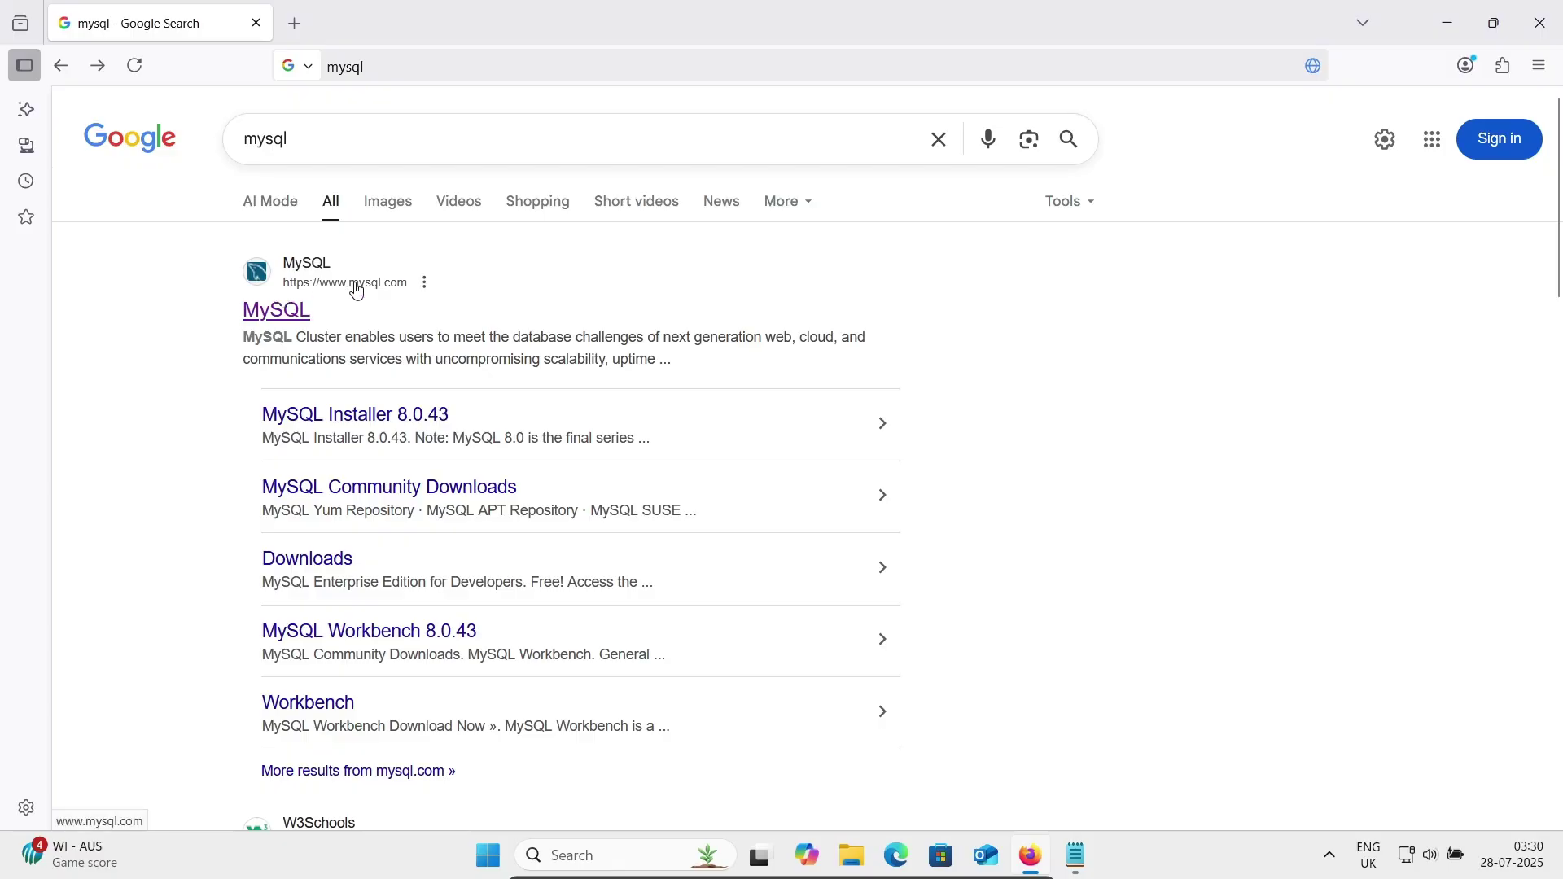
Step: Open mysql.com and follow the footer Downloads link to MySQL Community Server
left_click(285, 312)
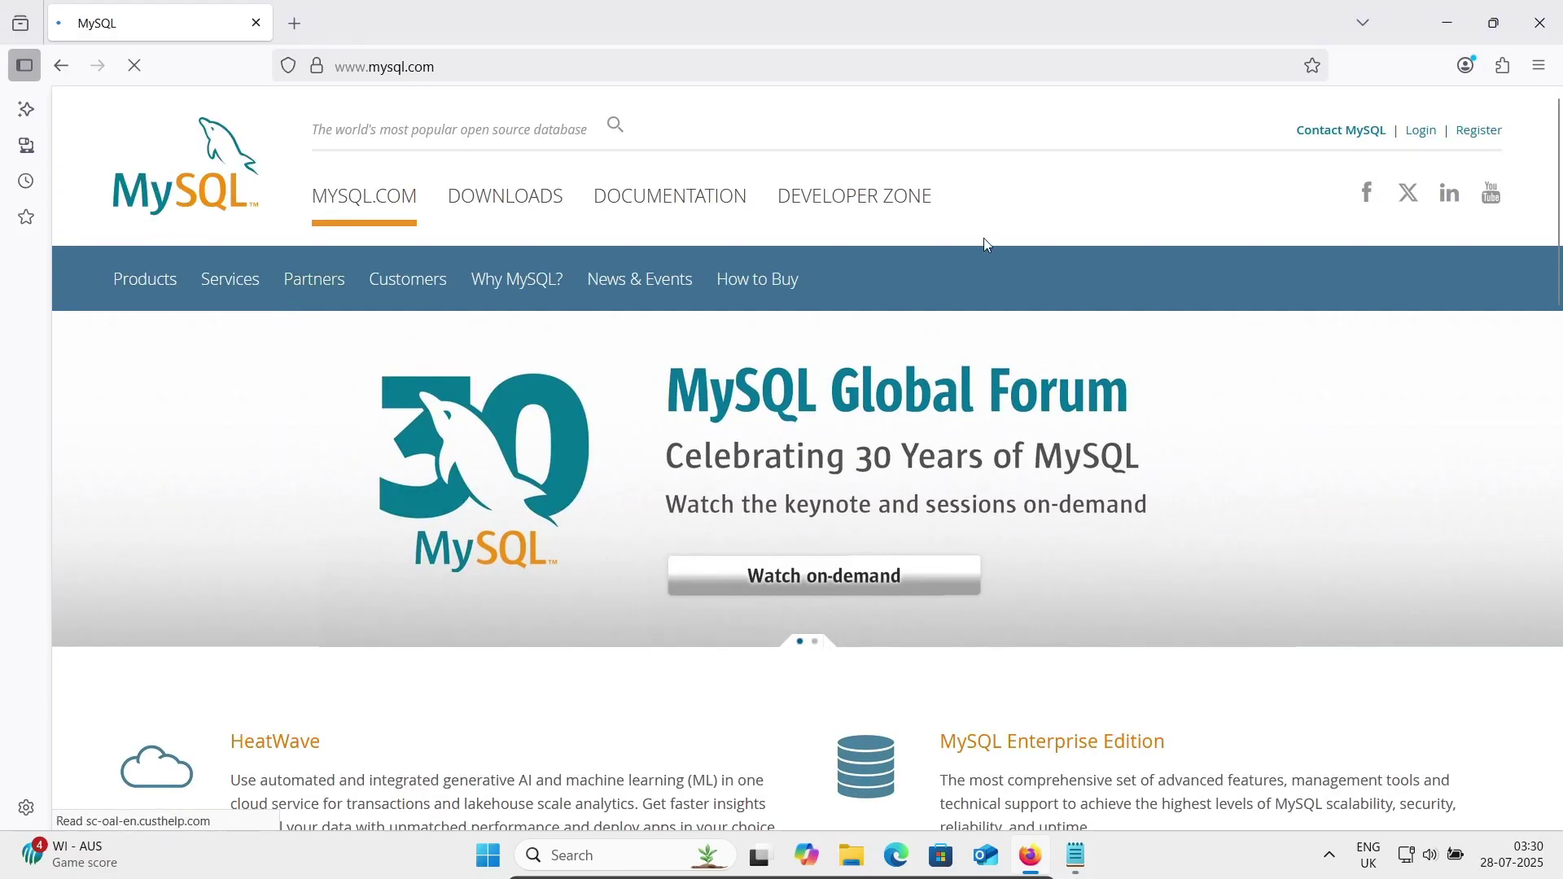
left_click_drag(1559, 177, 1560, 671)
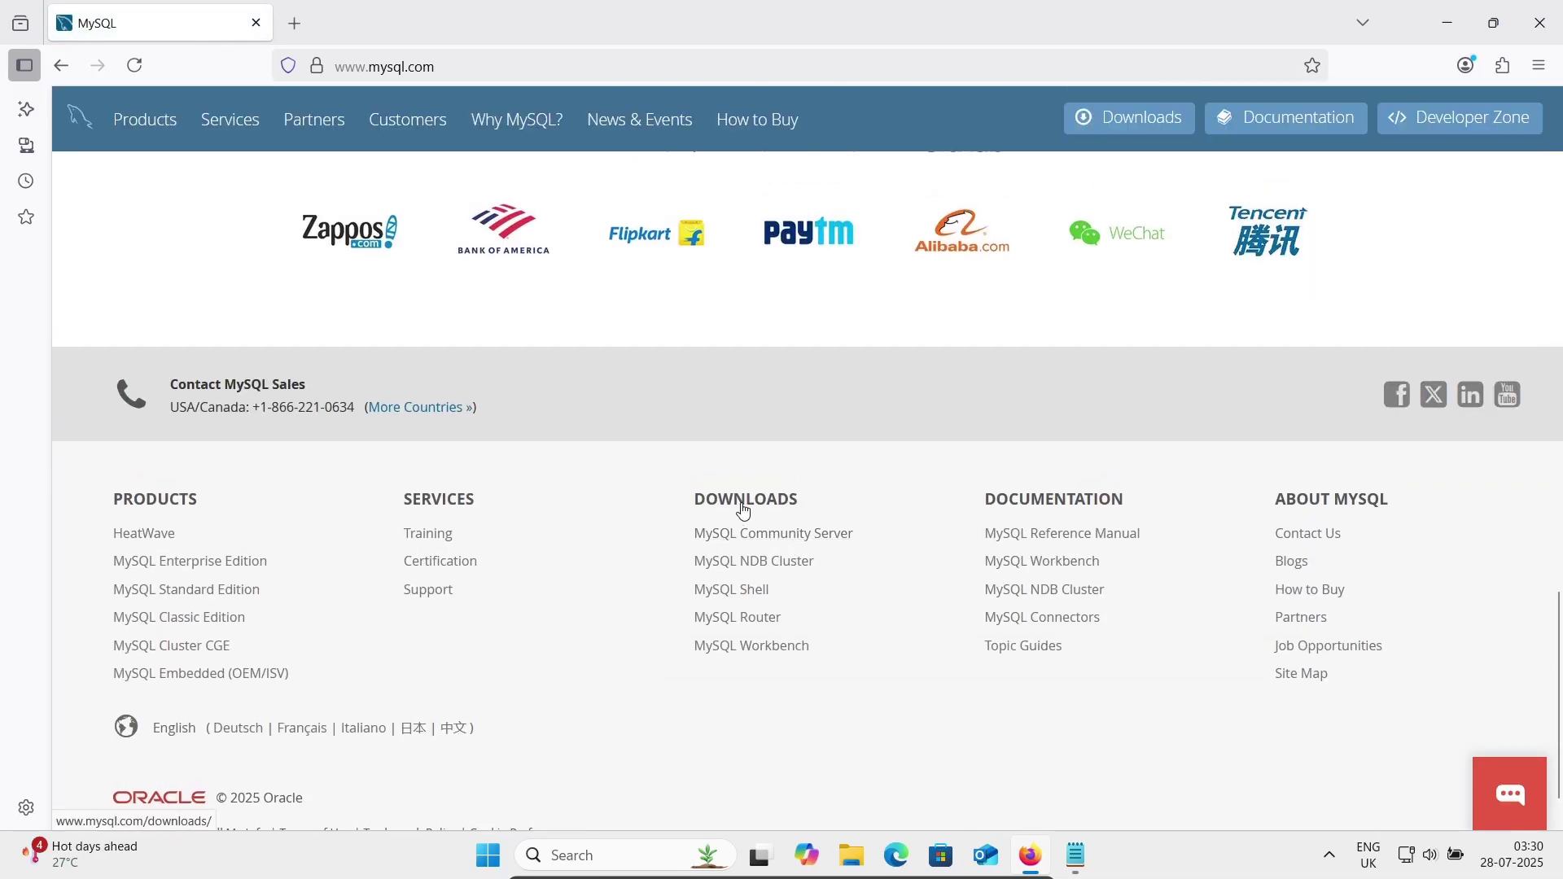
left_click(764, 534)
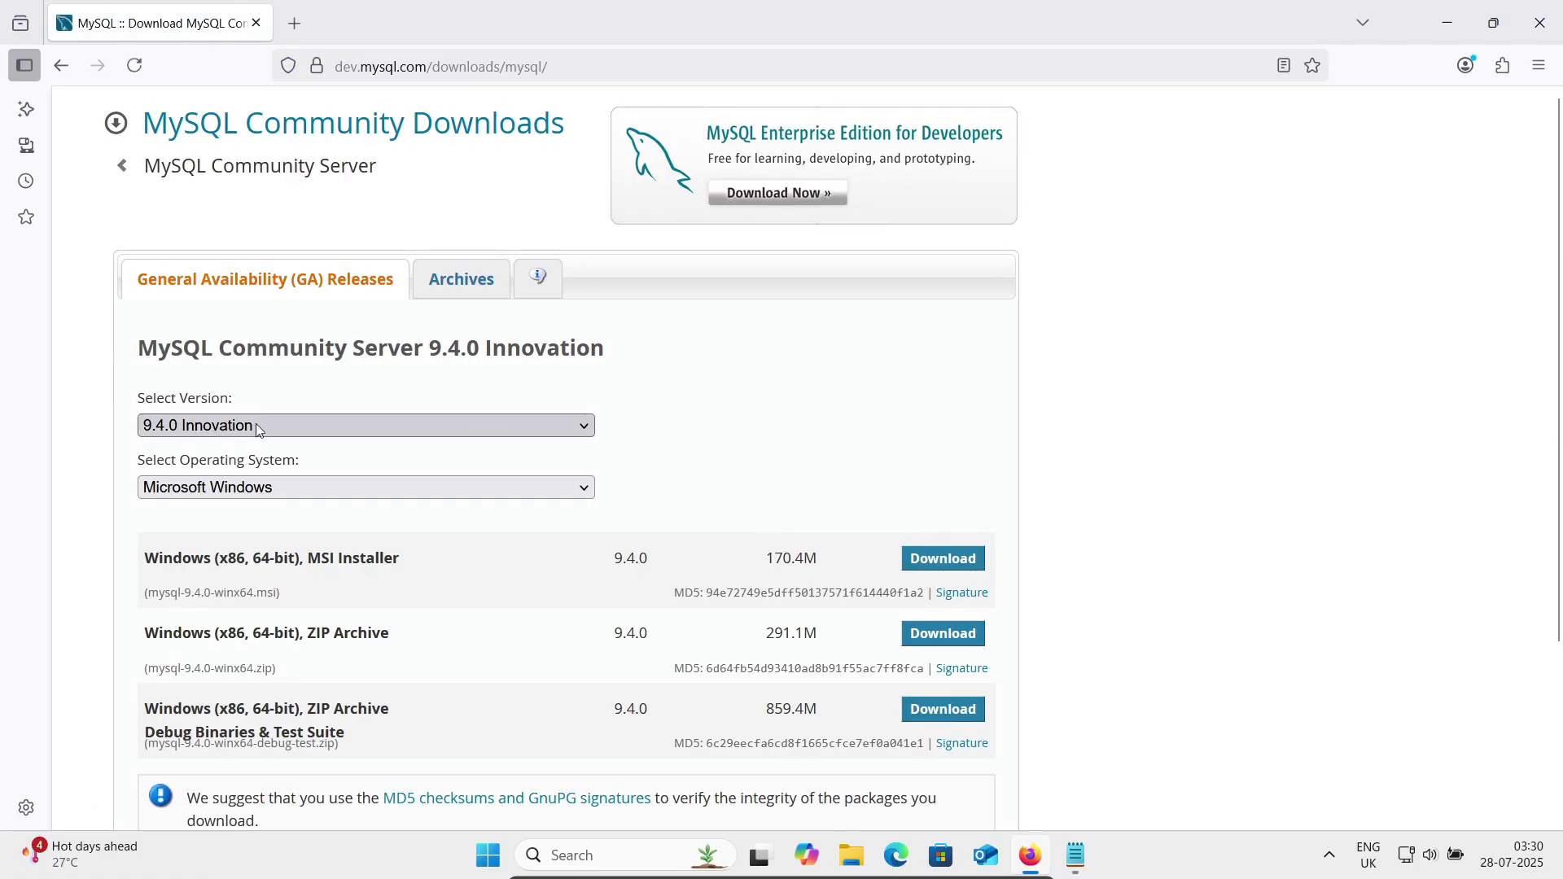
Step: Keep Microsoft Windows as the OS and pick the Windows (x86, 64-bit) MSI Installer download
left_click(351, 486)
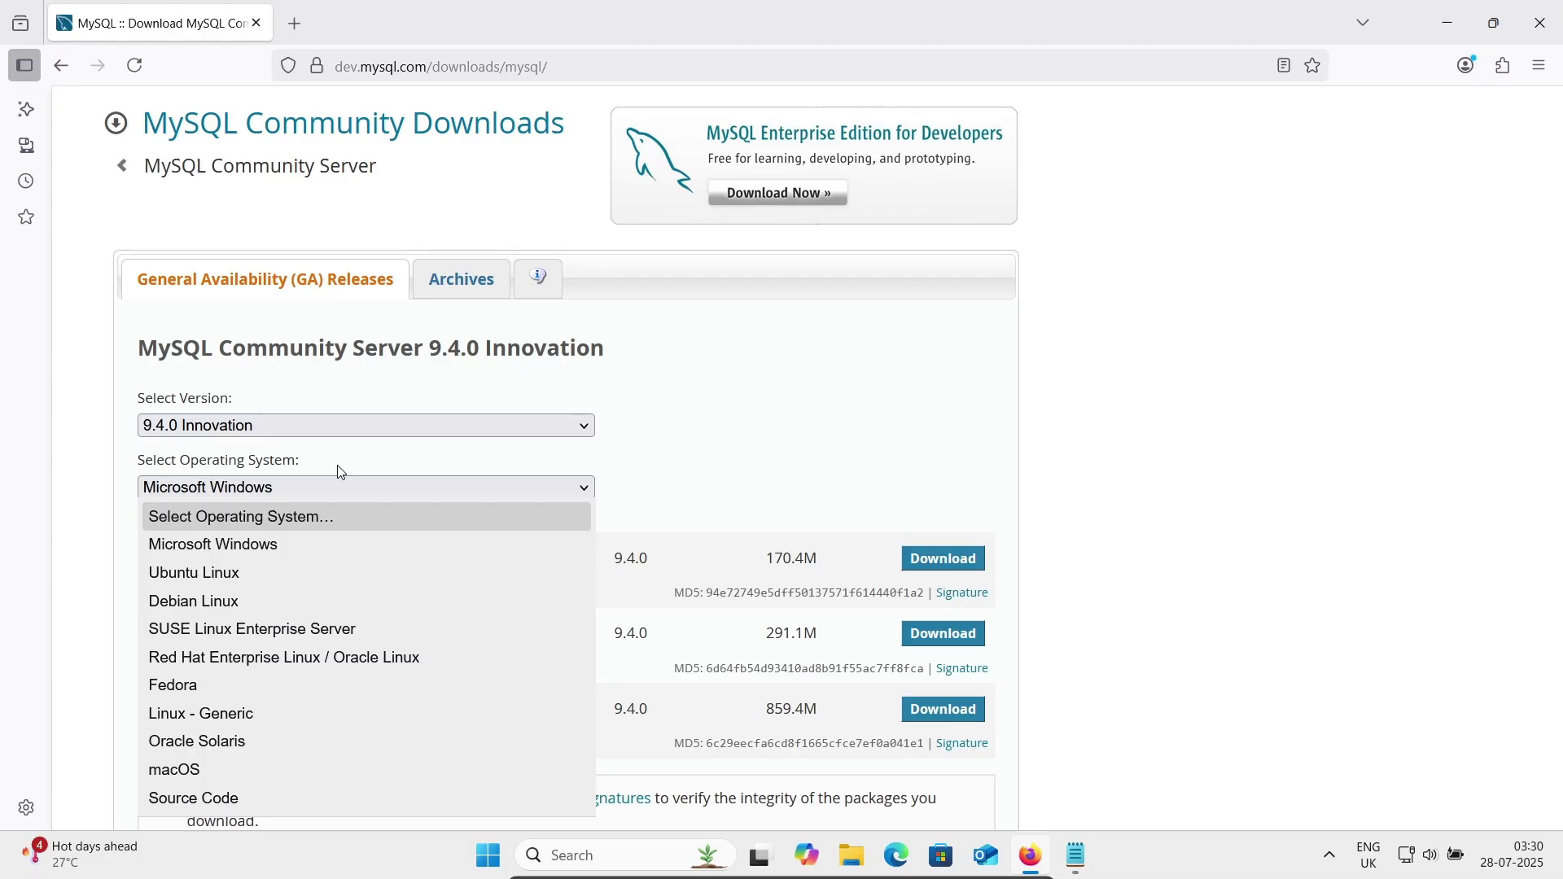
left_click(229, 545)
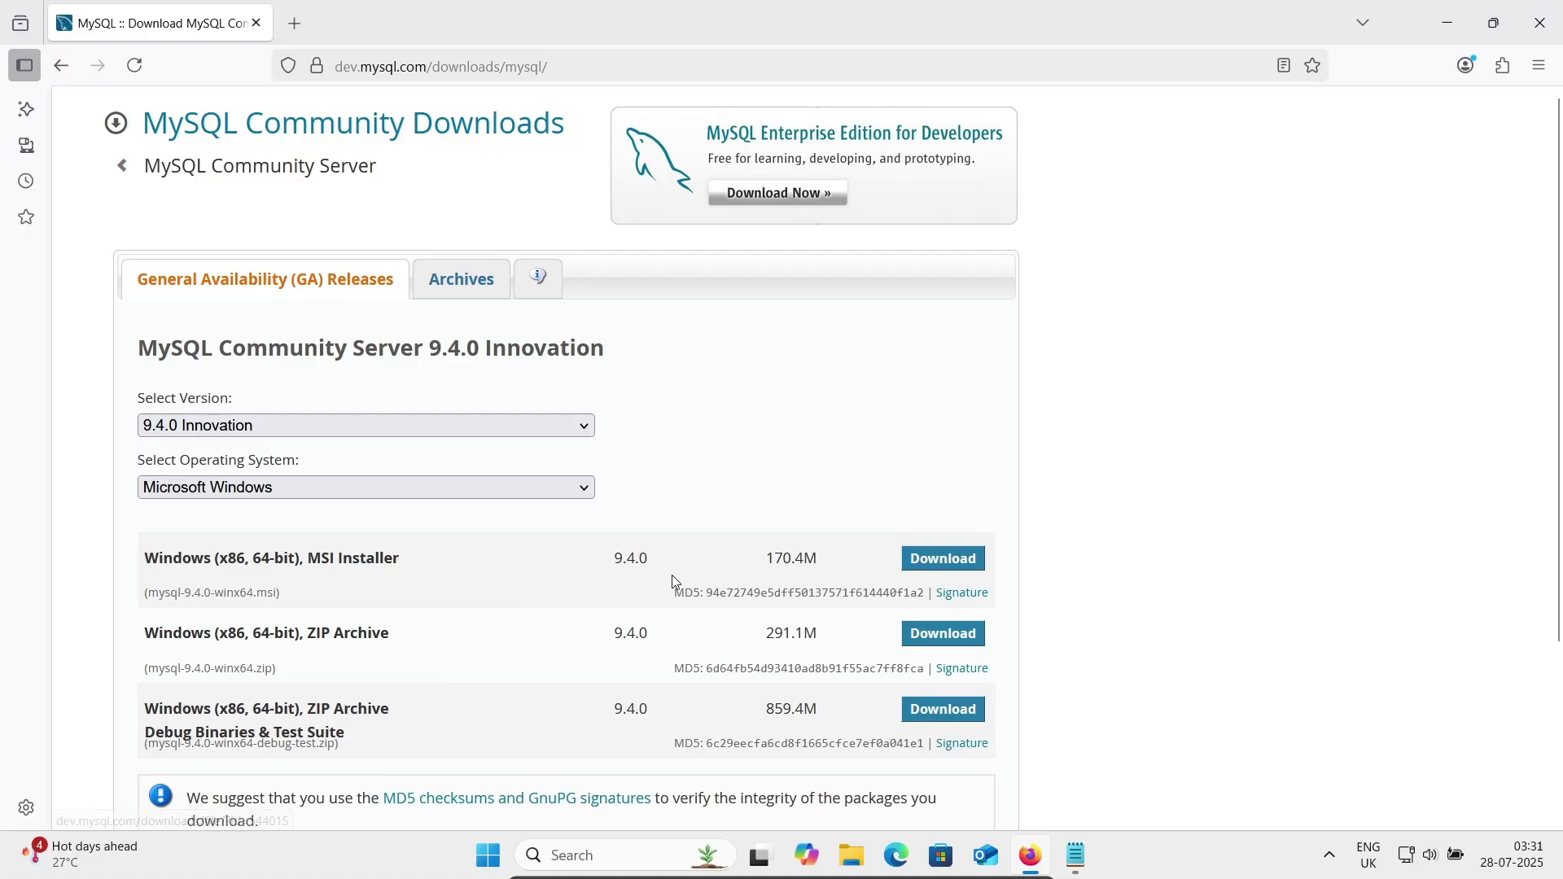
left_click(936, 559)
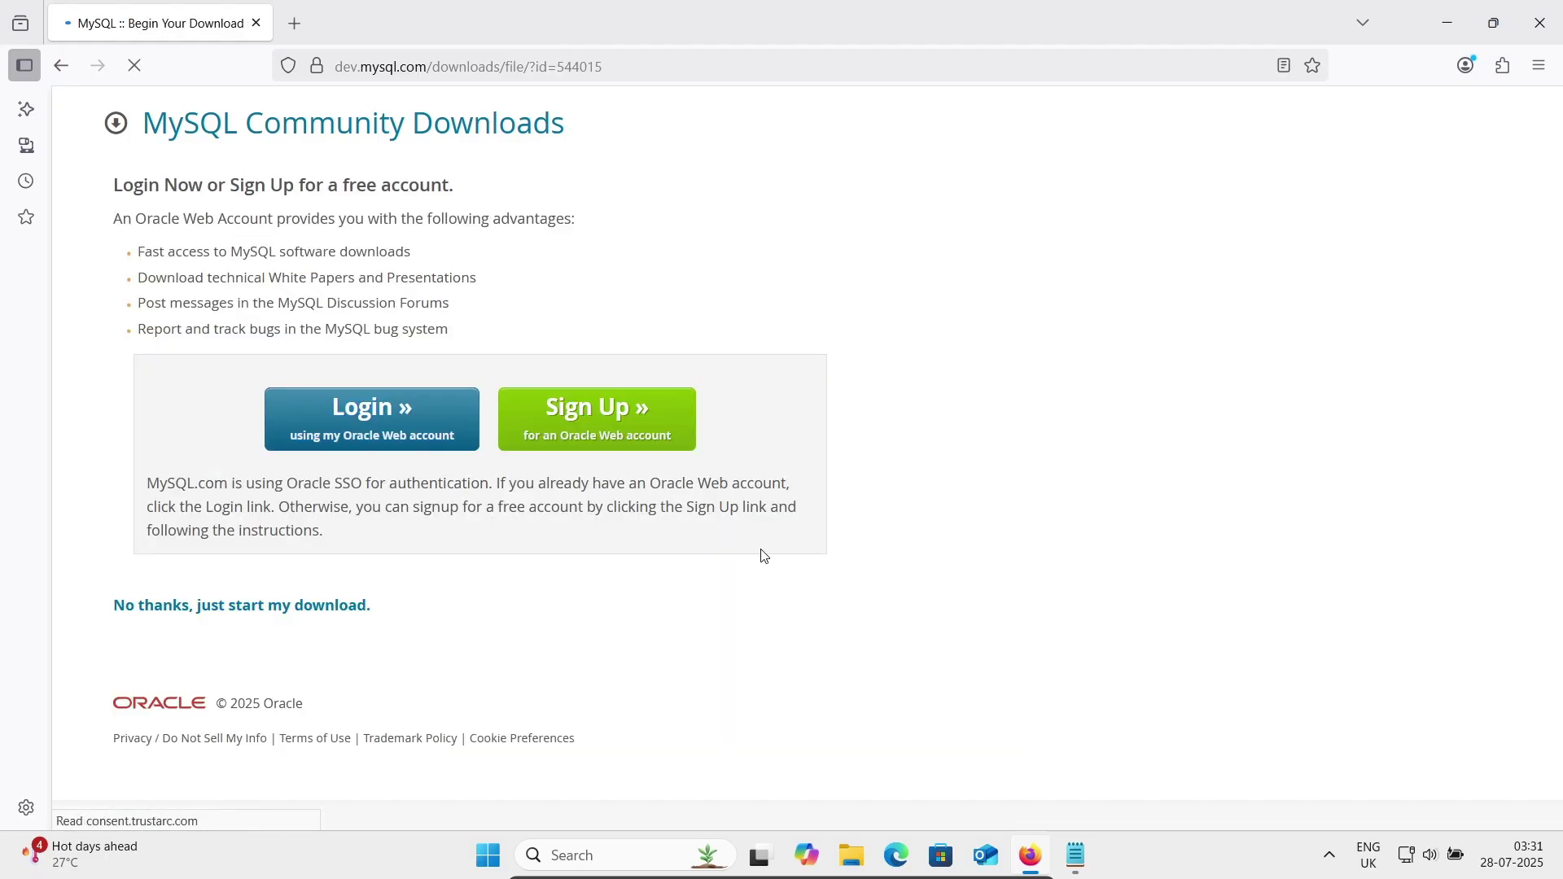
Step: Download mysql-9.4.0-winx64.msi without signing in and show it in its folder
left_click(270, 604)
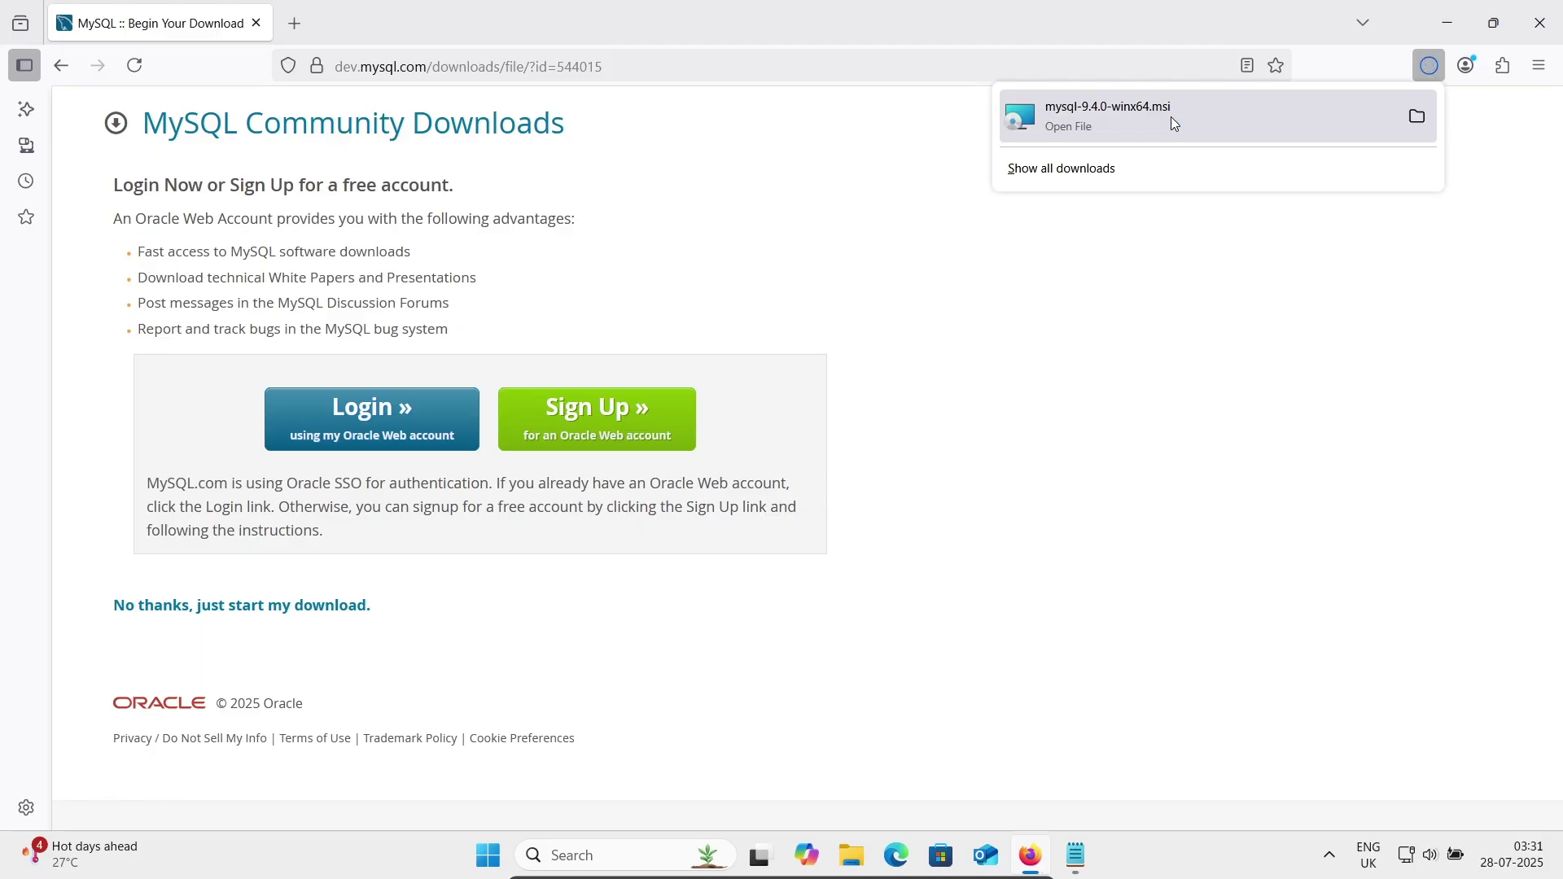
left_click(1415, 117)
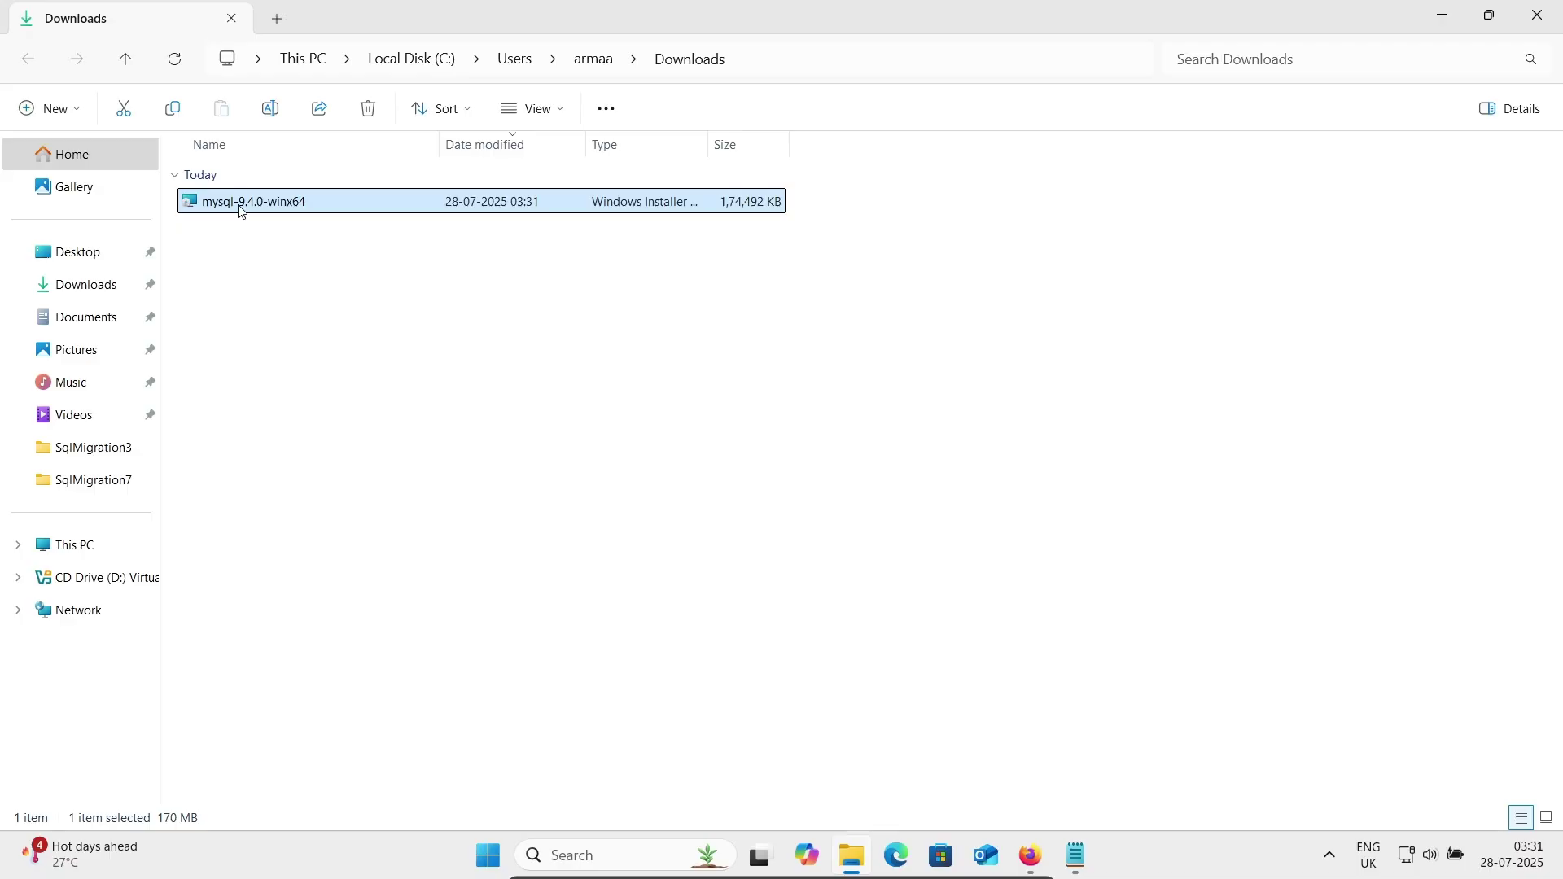
Step: Run mysql-9.4.0-winx64, then minimize File Explorer, Firefox and the Zedd notes
double_click(240, 210)
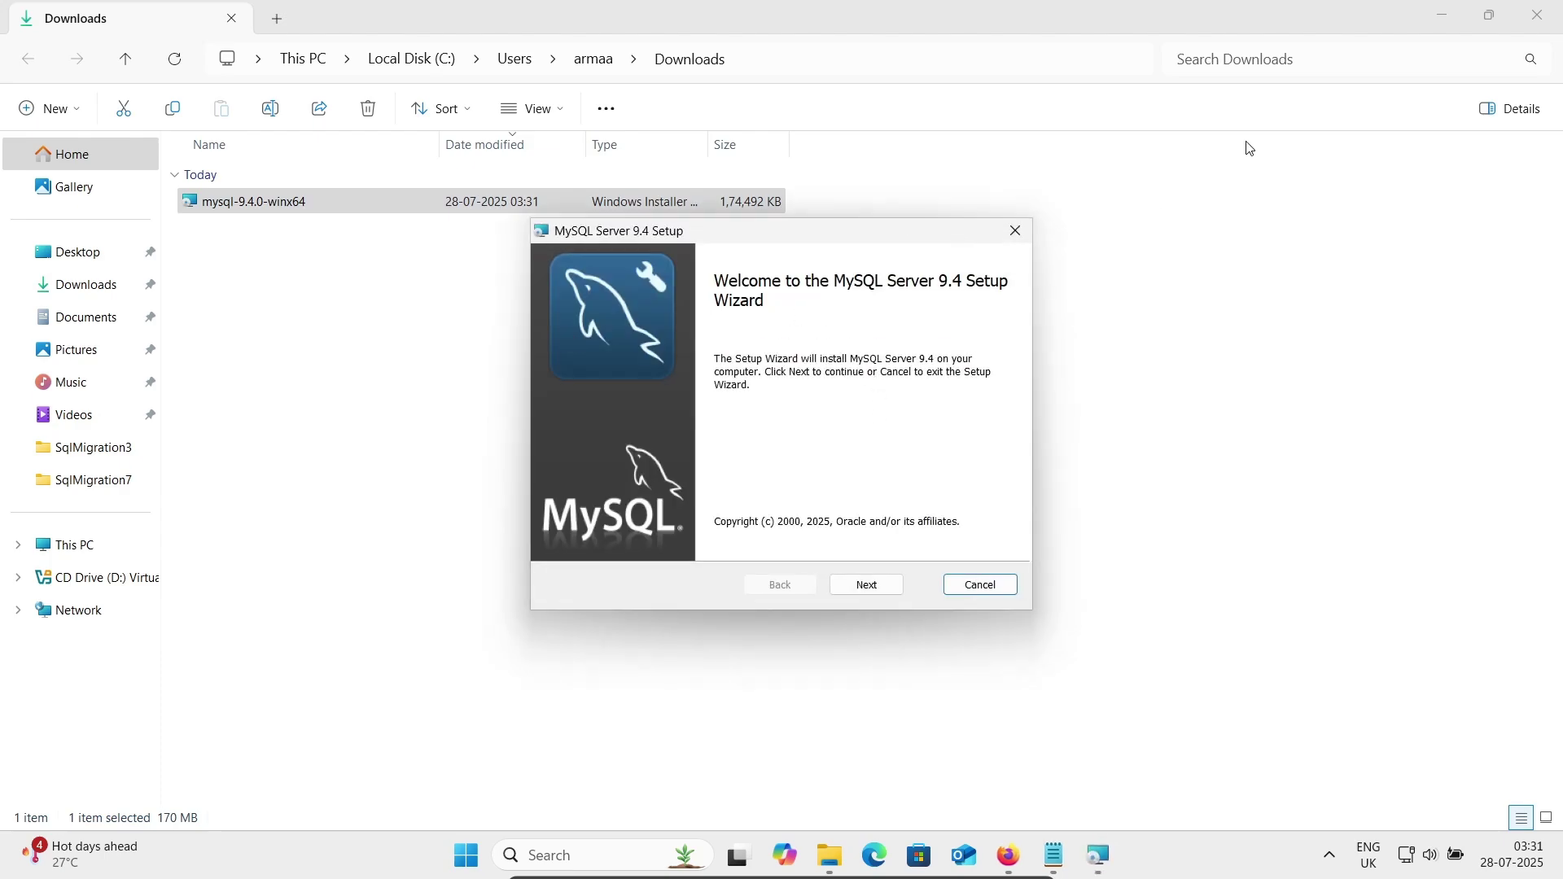
left_click(1441, 15)
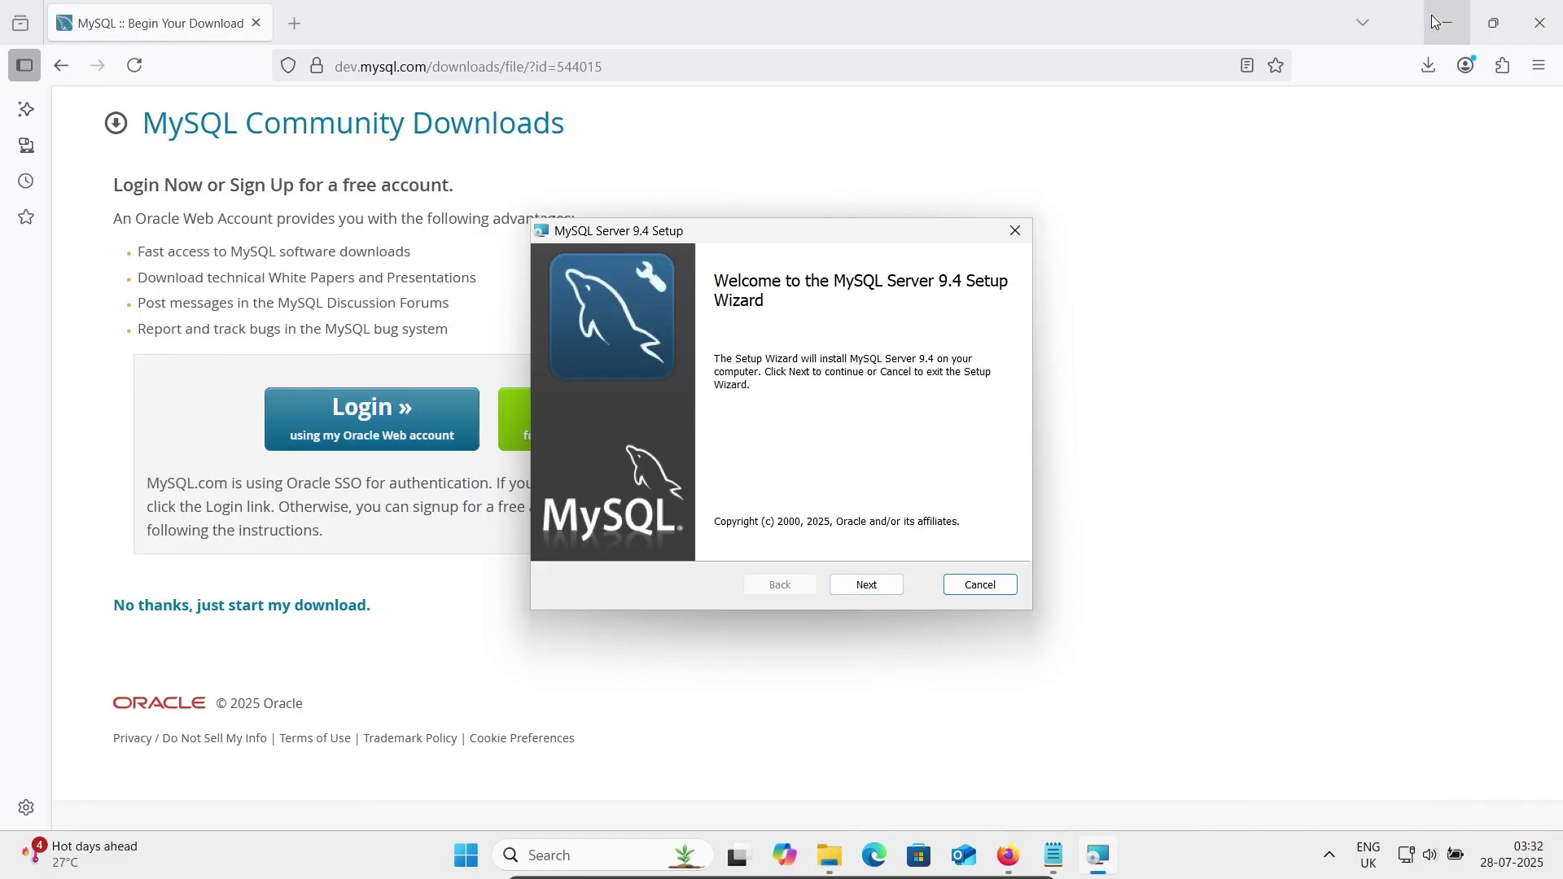
left_click(1431, 15)
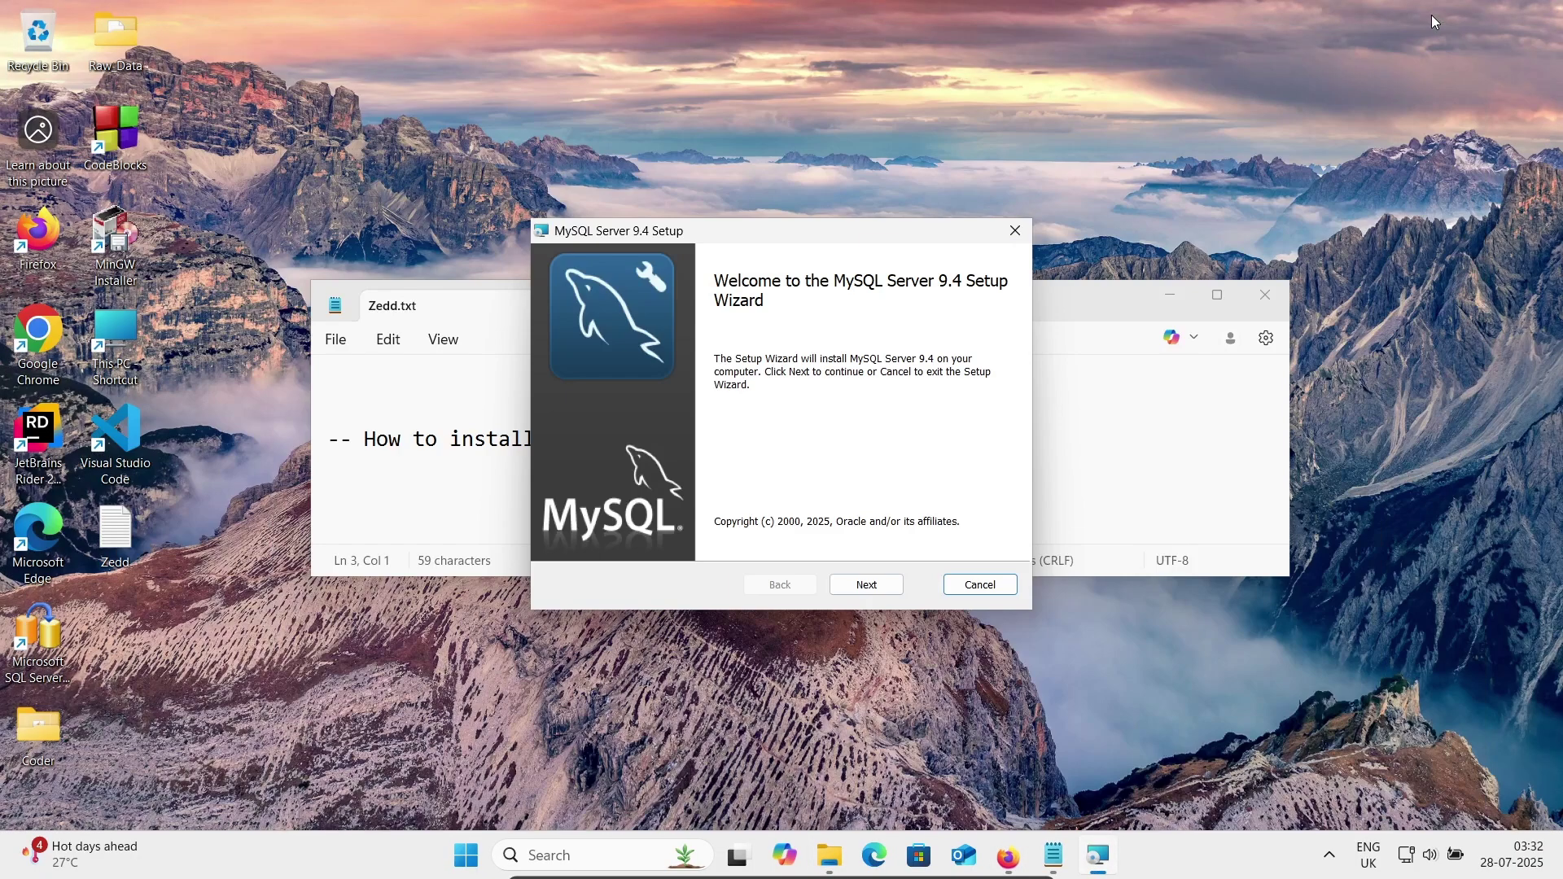
left_click(1174, 287)
left_click(1160, 314)
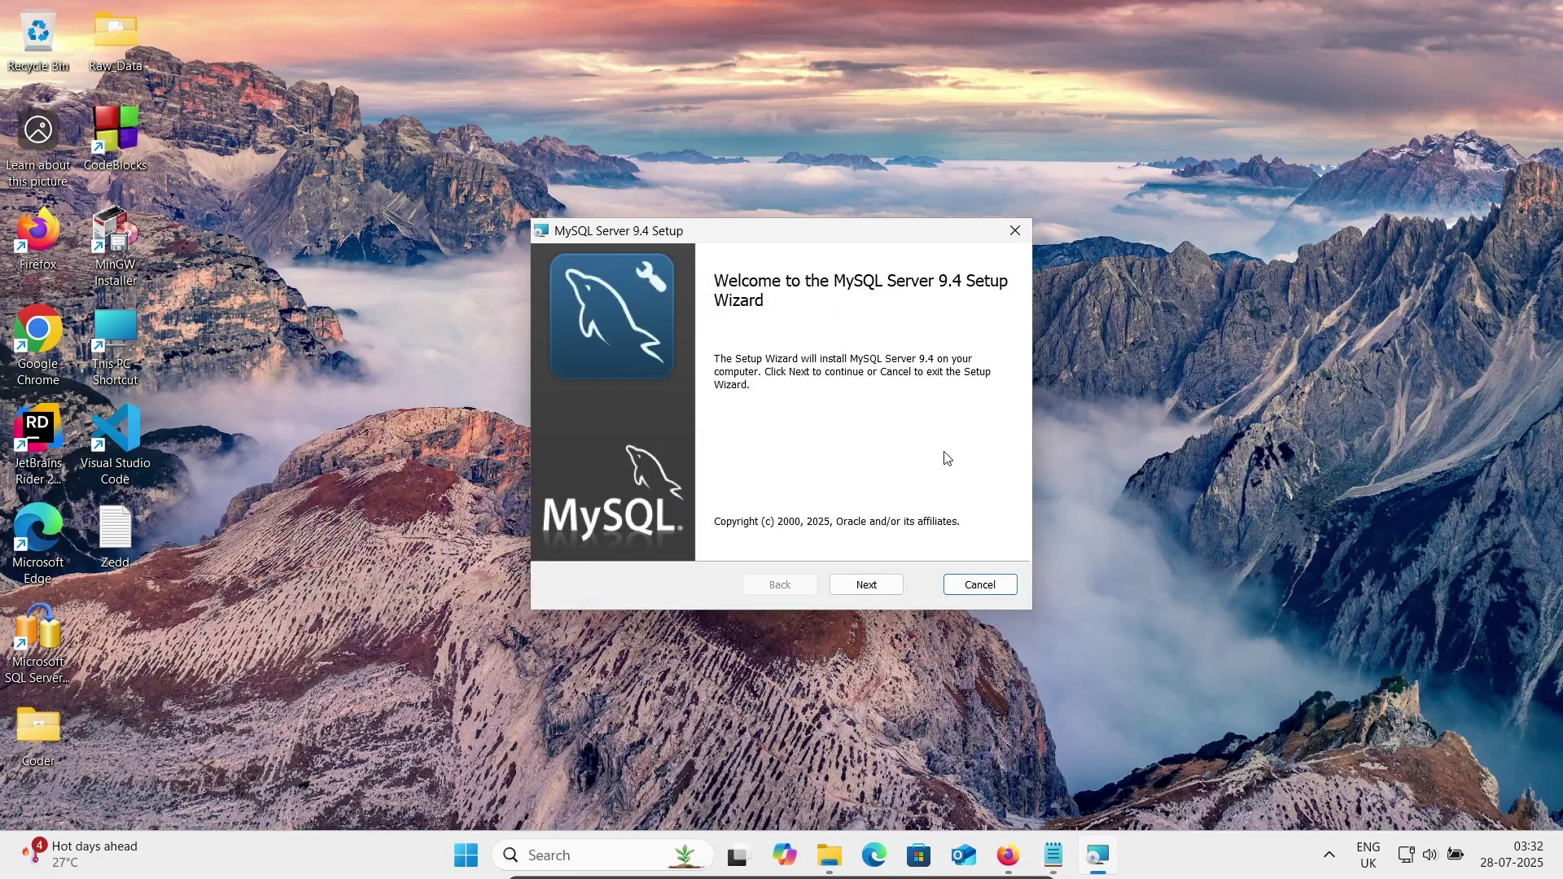
Step: Accept the license, choose the Complete setup type, and install MySQL Server 9.4
left_click(866, 585)
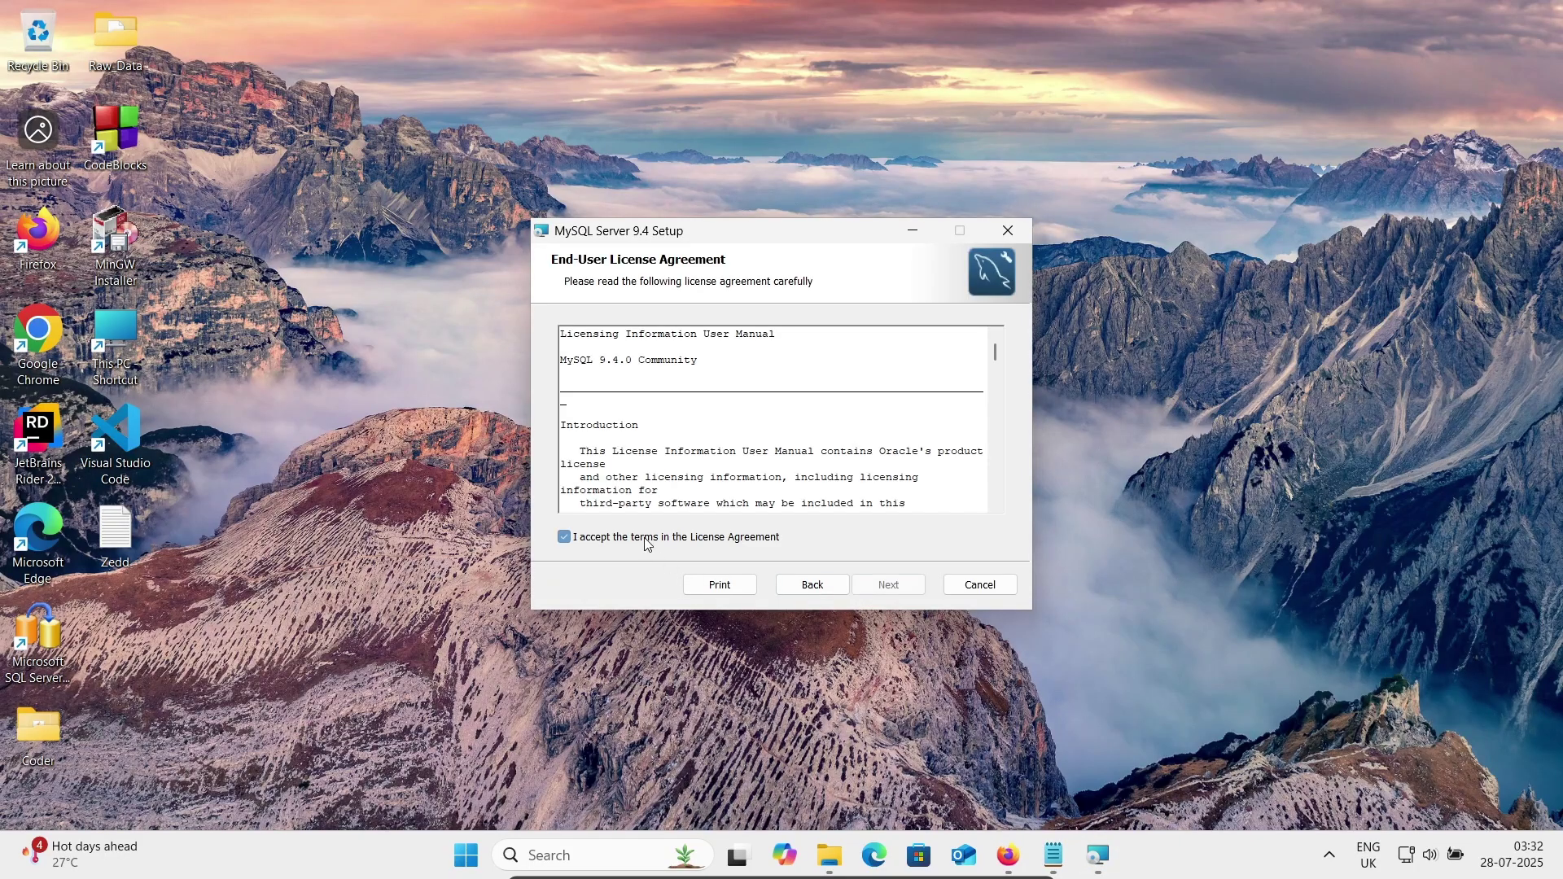
left_click(888, 585)
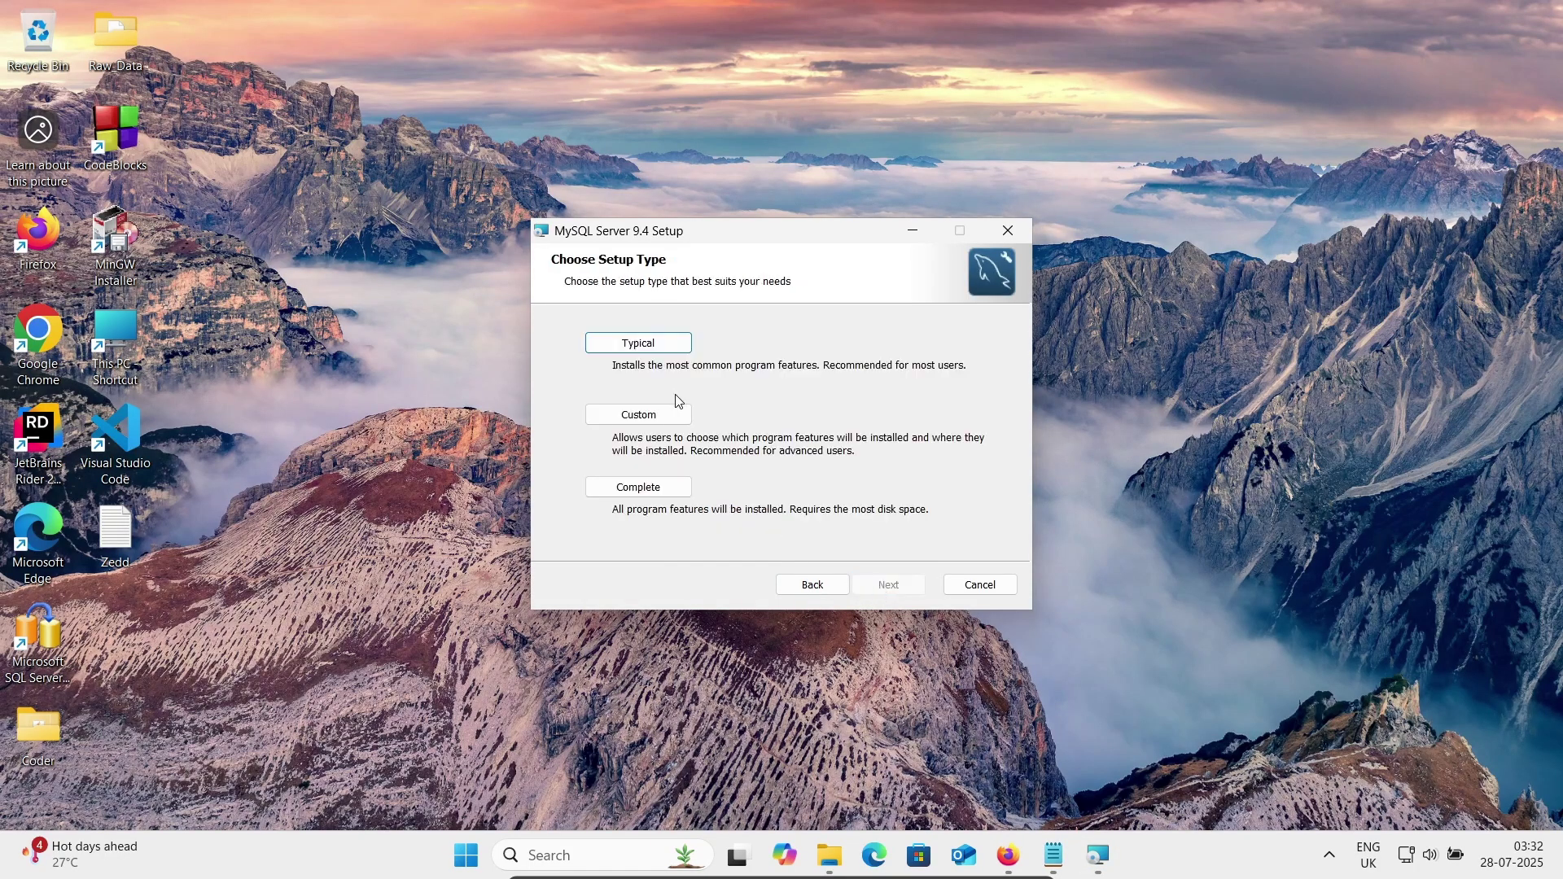
left_click(619, 491)
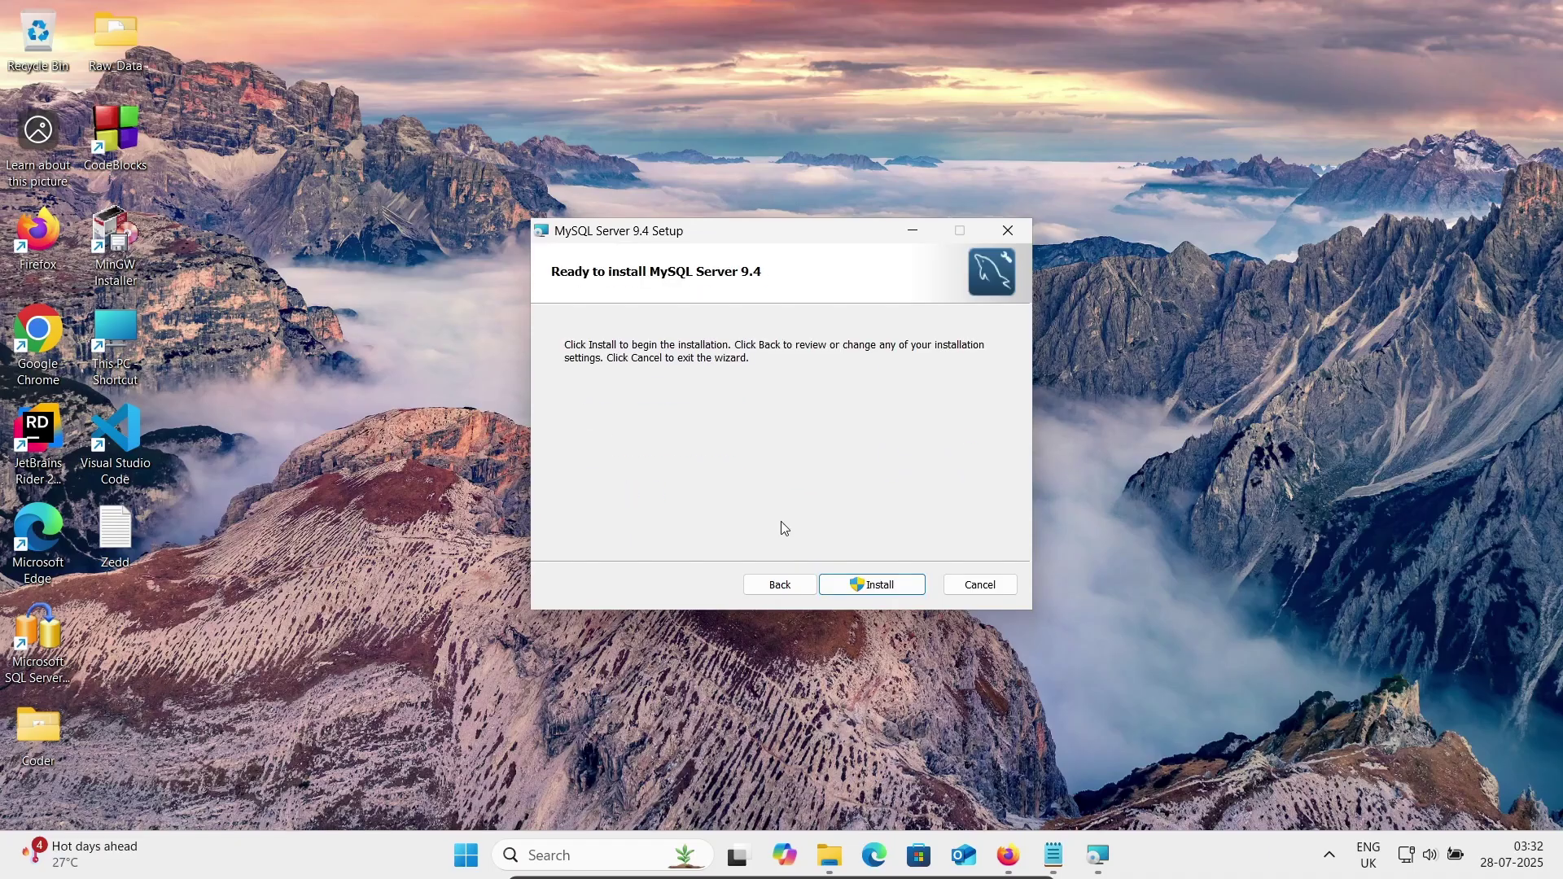
left_click(874, 587)
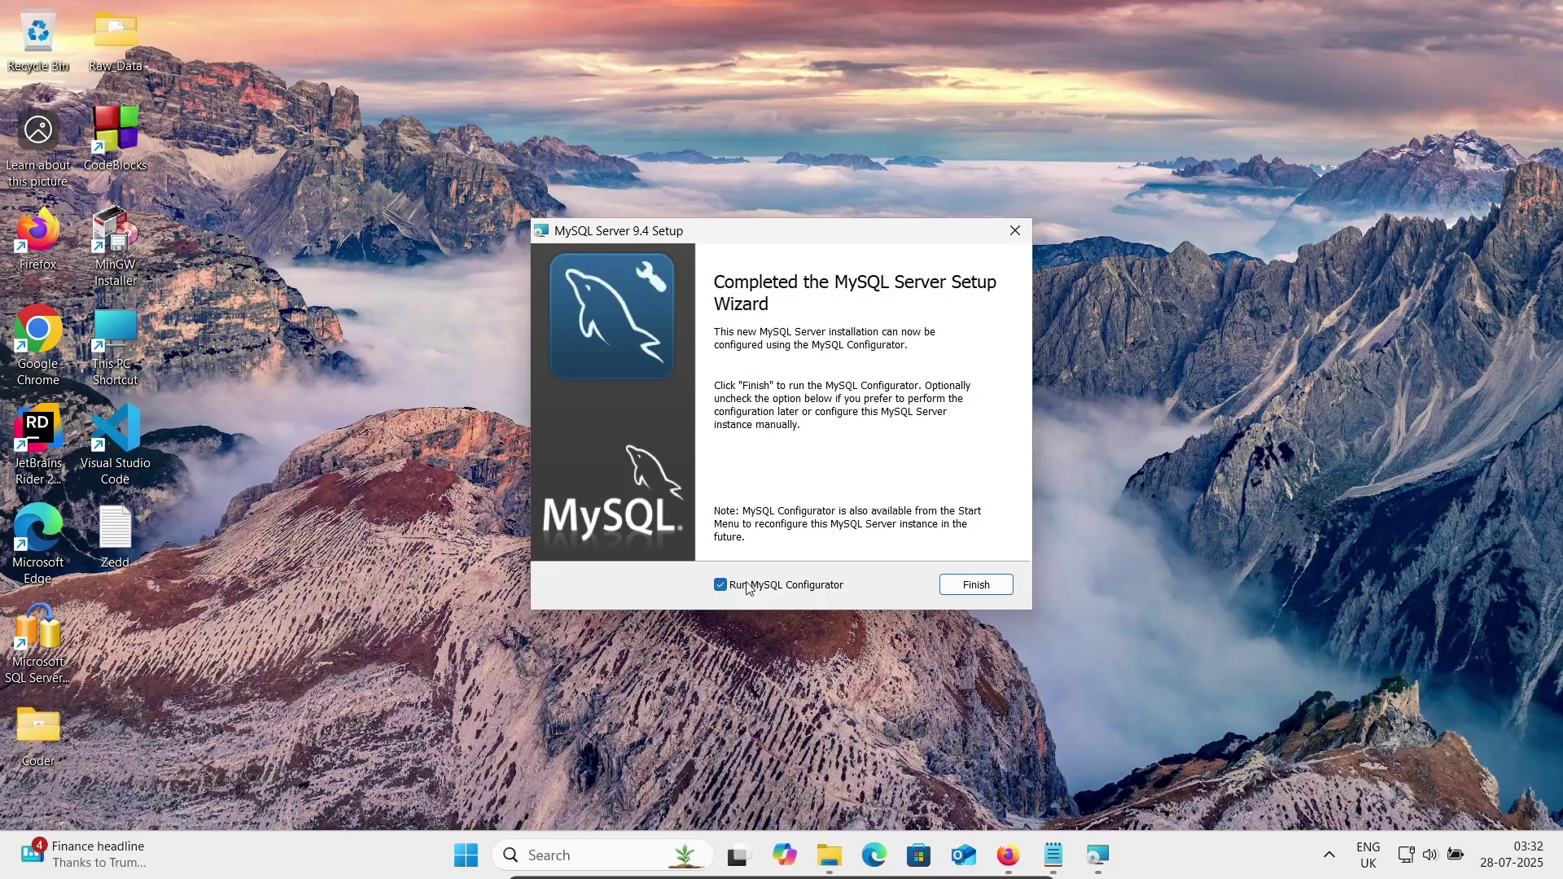
Step: Keep Run MySQL Configurator checked, accept default data directory and networking, and enter the root password twice
left_click(746, 589)
left_click(746, 588)
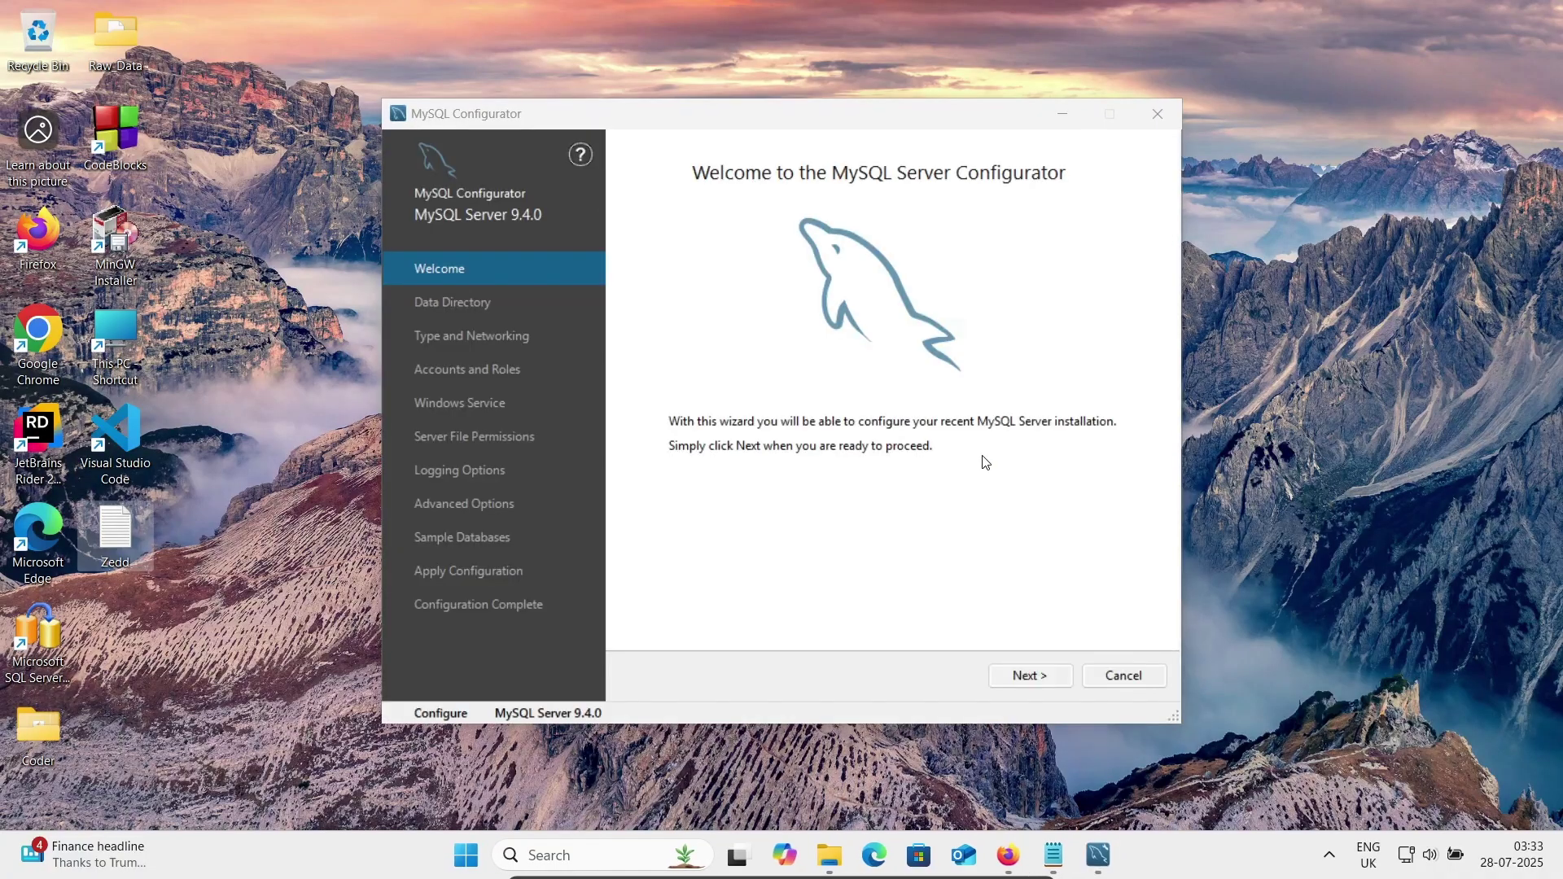
left_click(1029, 676)
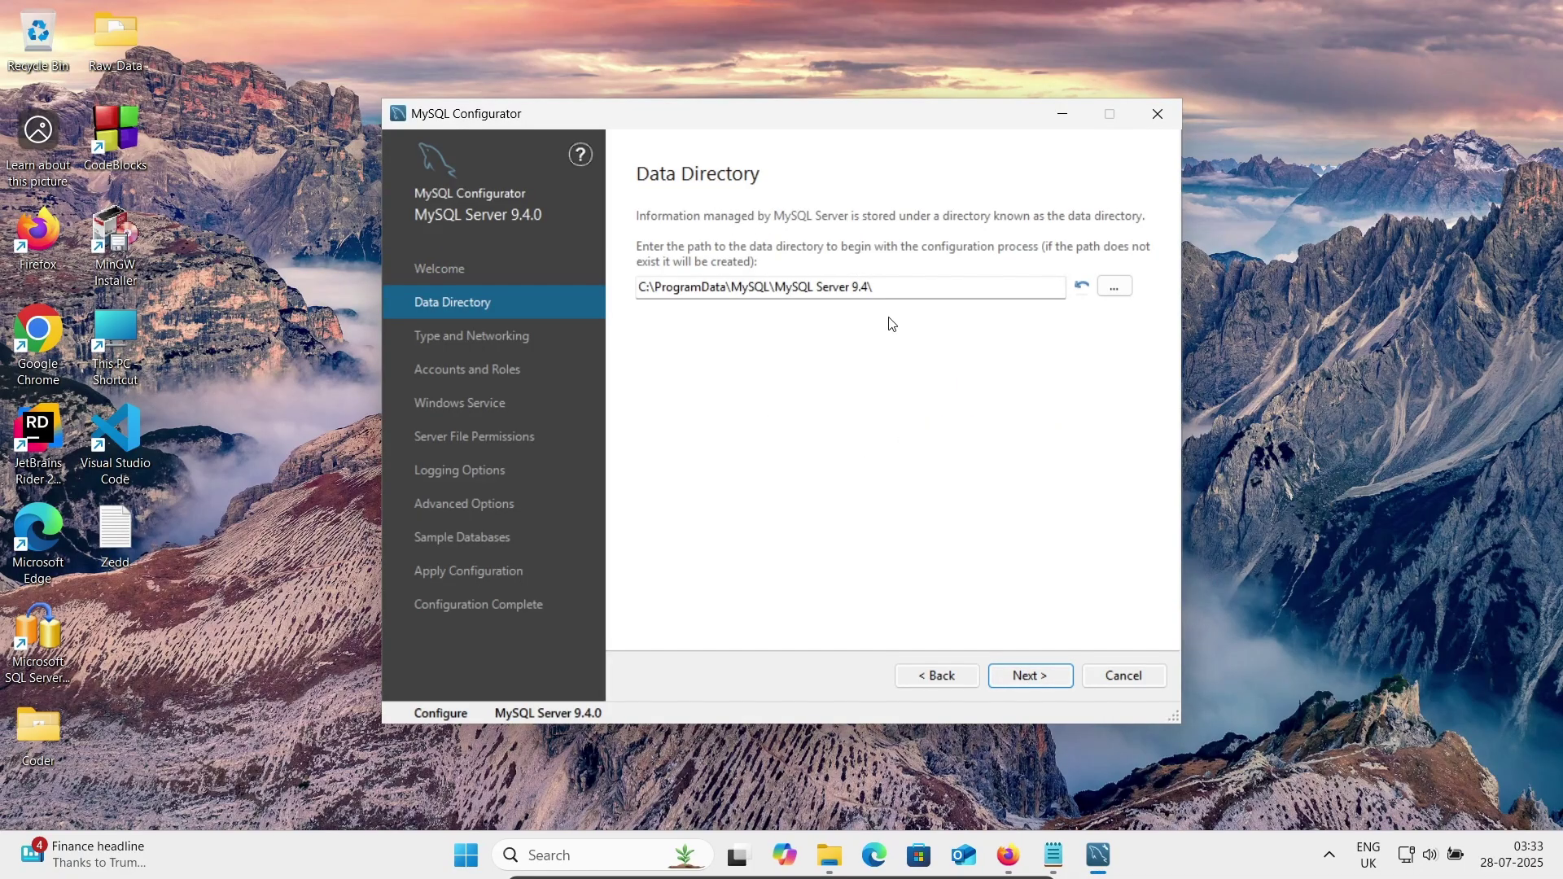
left_click(1032, 676)
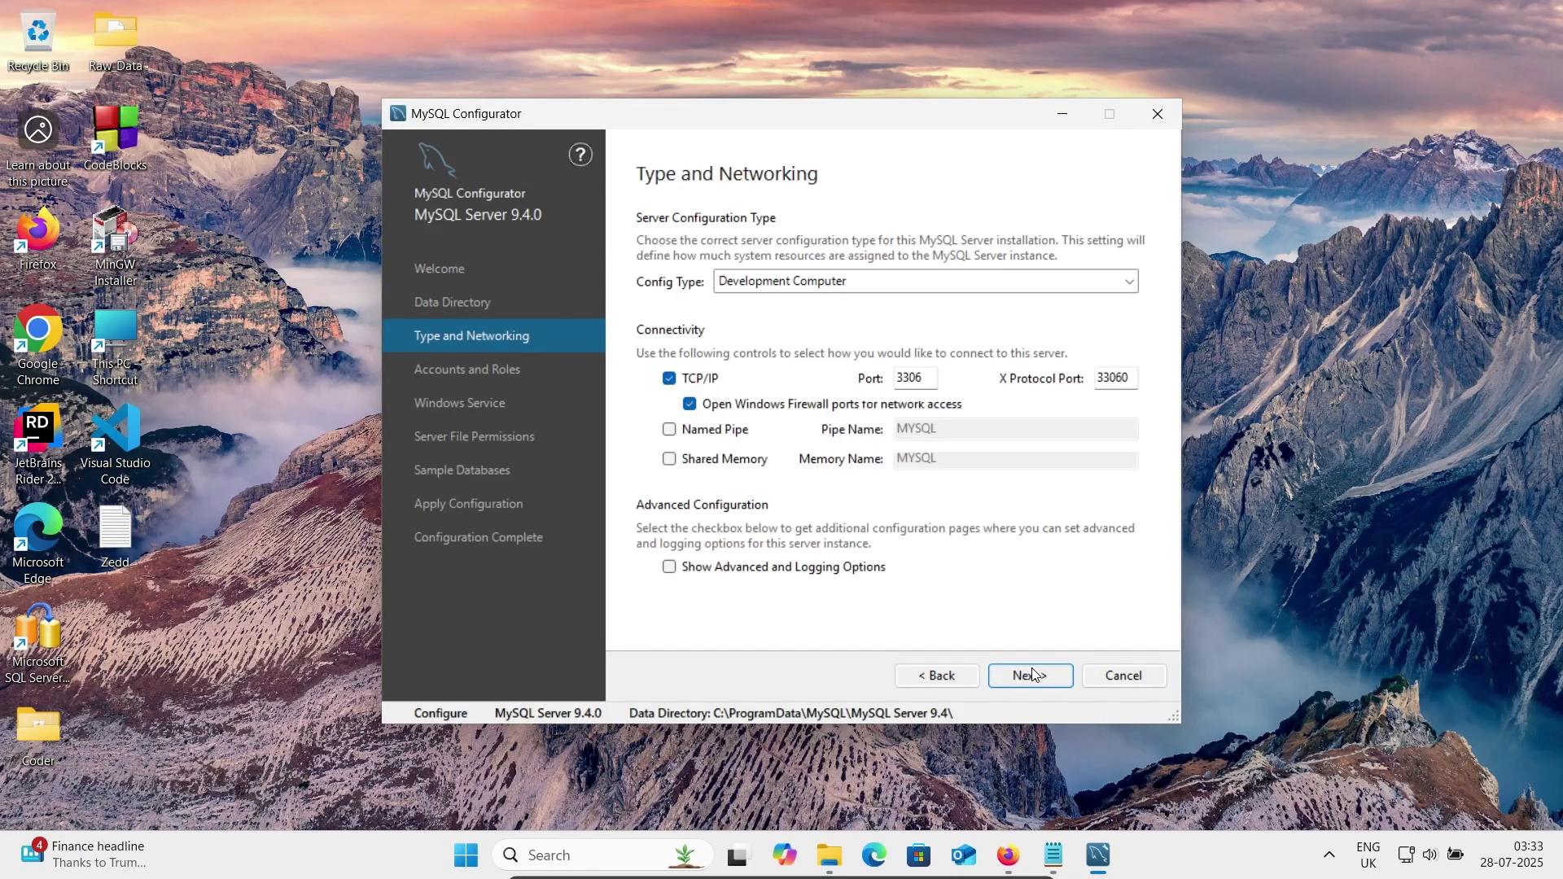
left_click(1032, 675)
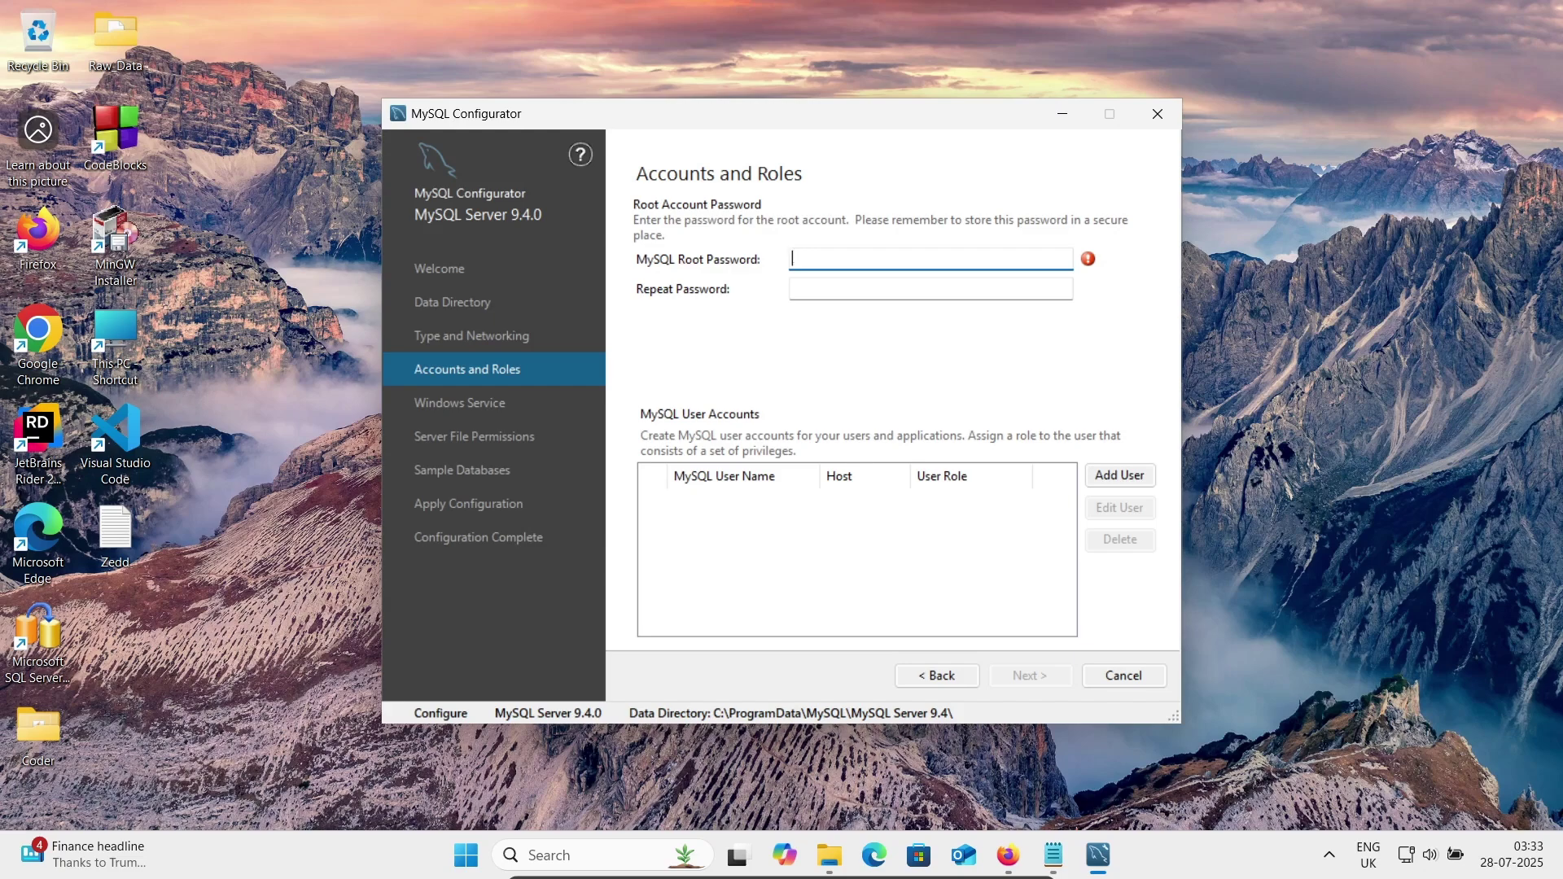
key("Tab")
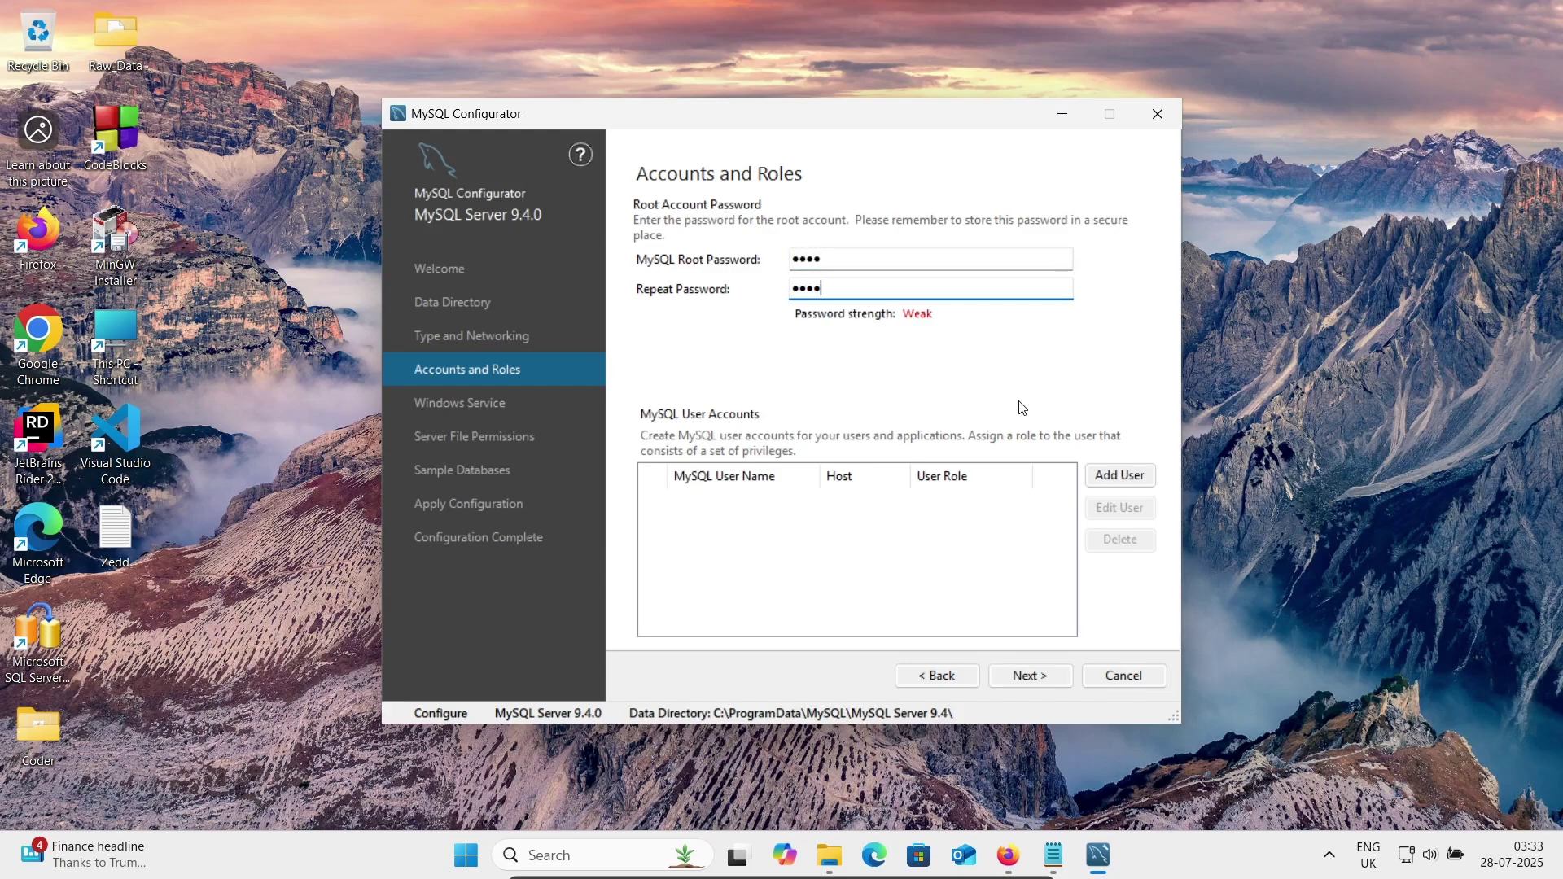
Step: Add DB Admin user Adam, reachable from all hosts, with a confirmed password
left_click(1108, 475)
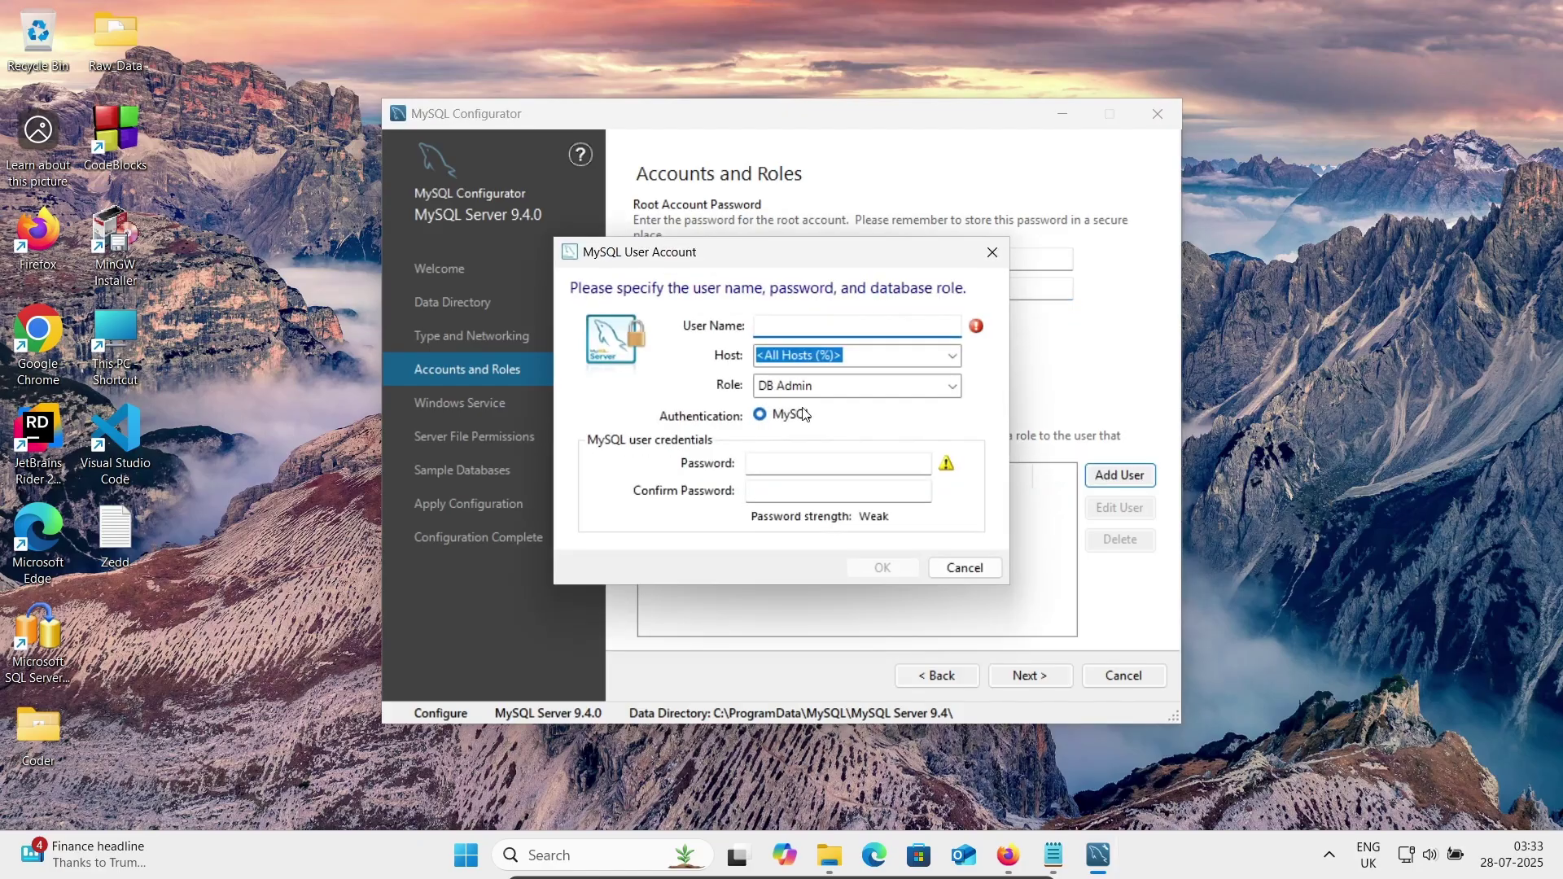
type("Adam")
left_click(770, 462)
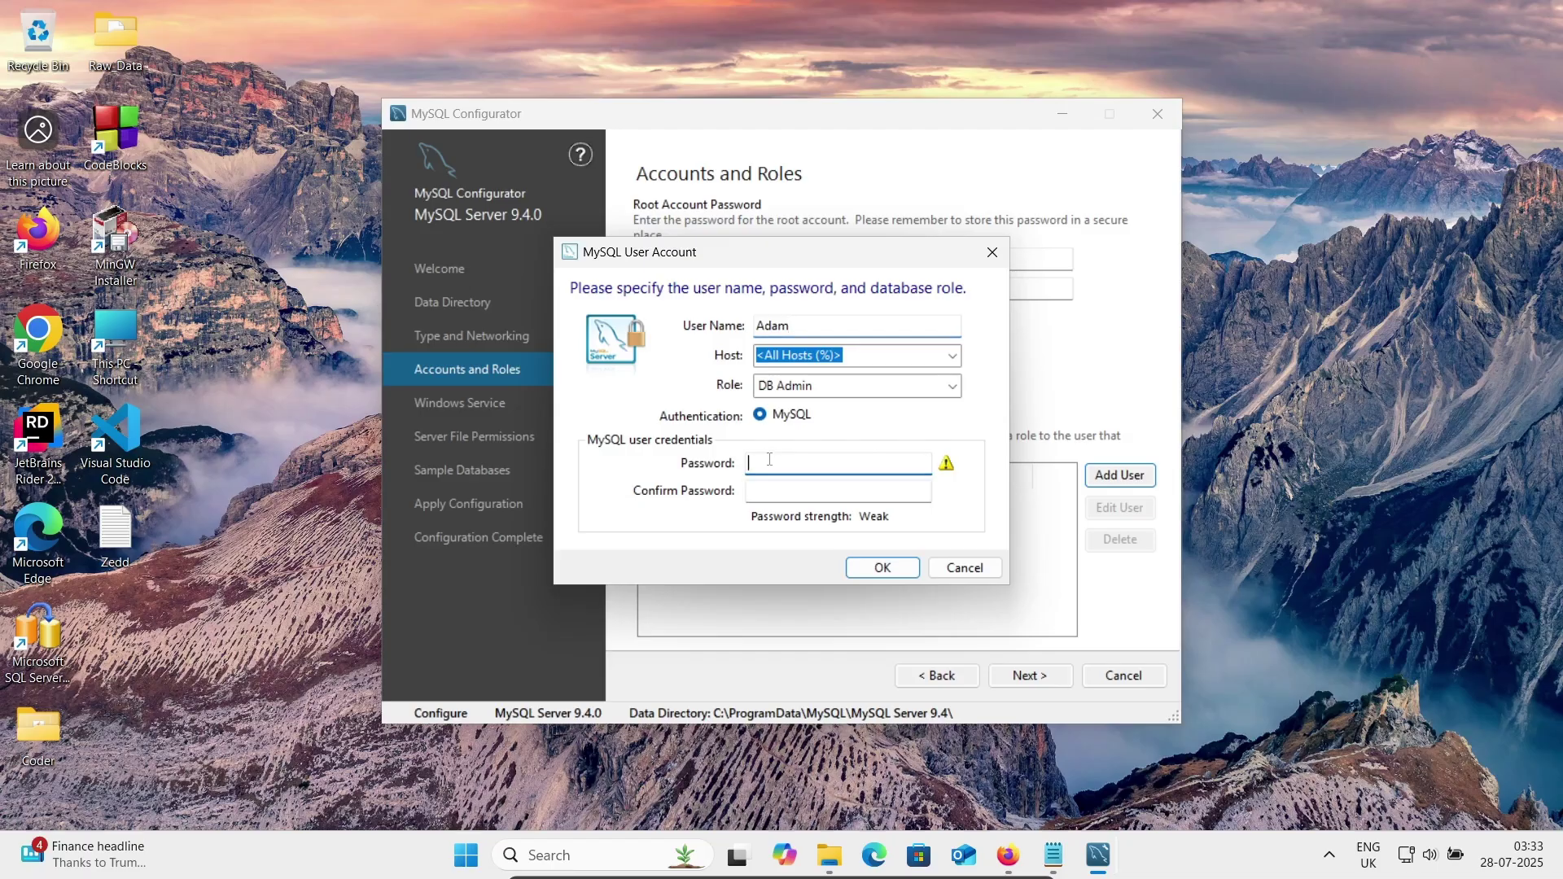
key("Tab")
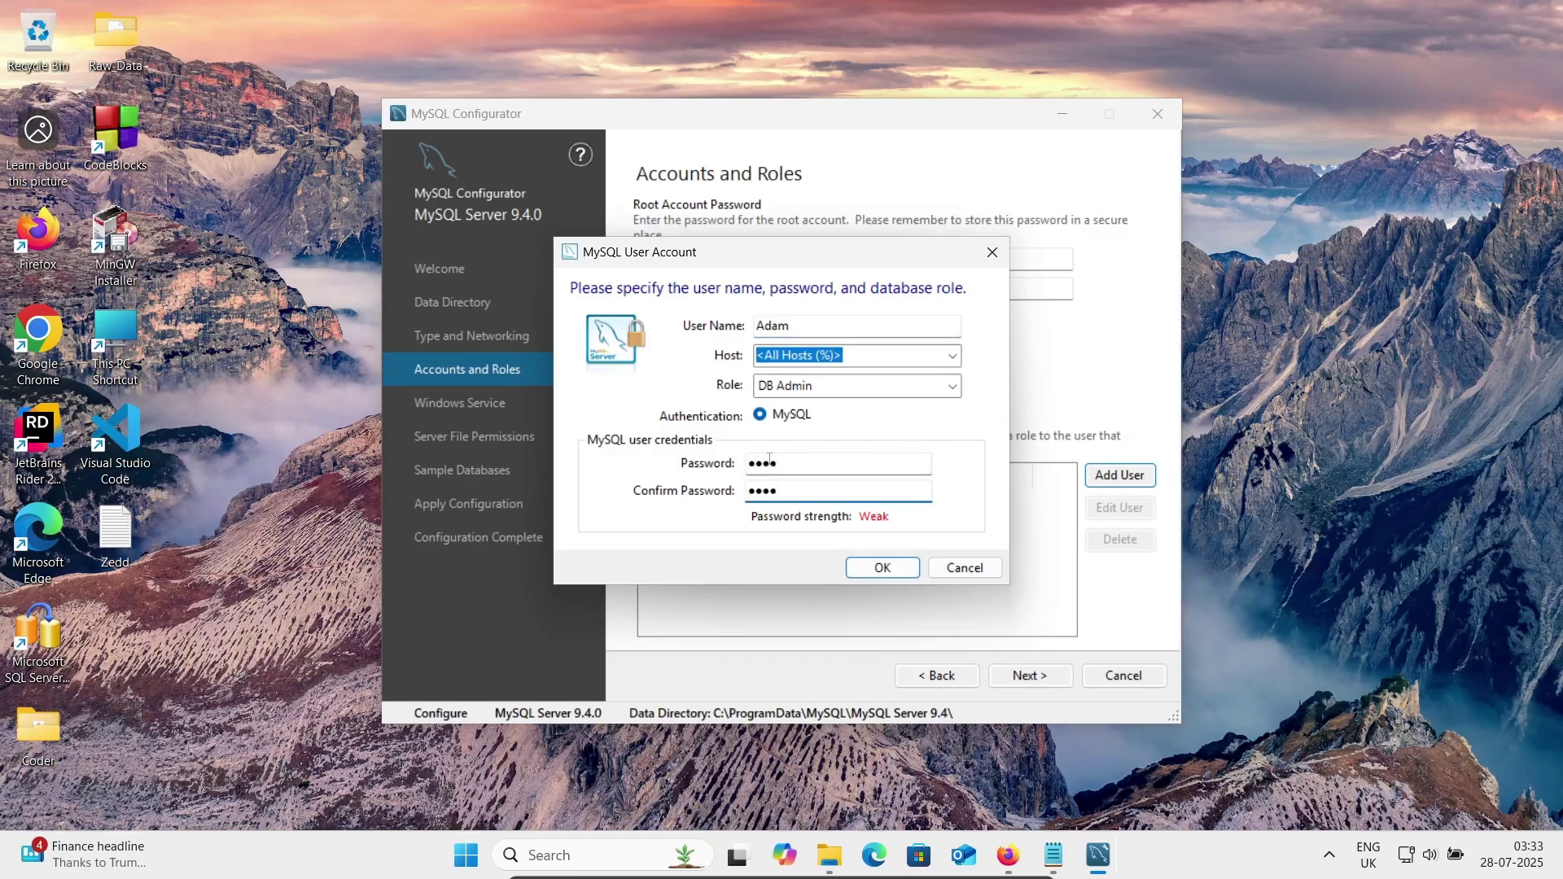
left_click(893, 569)
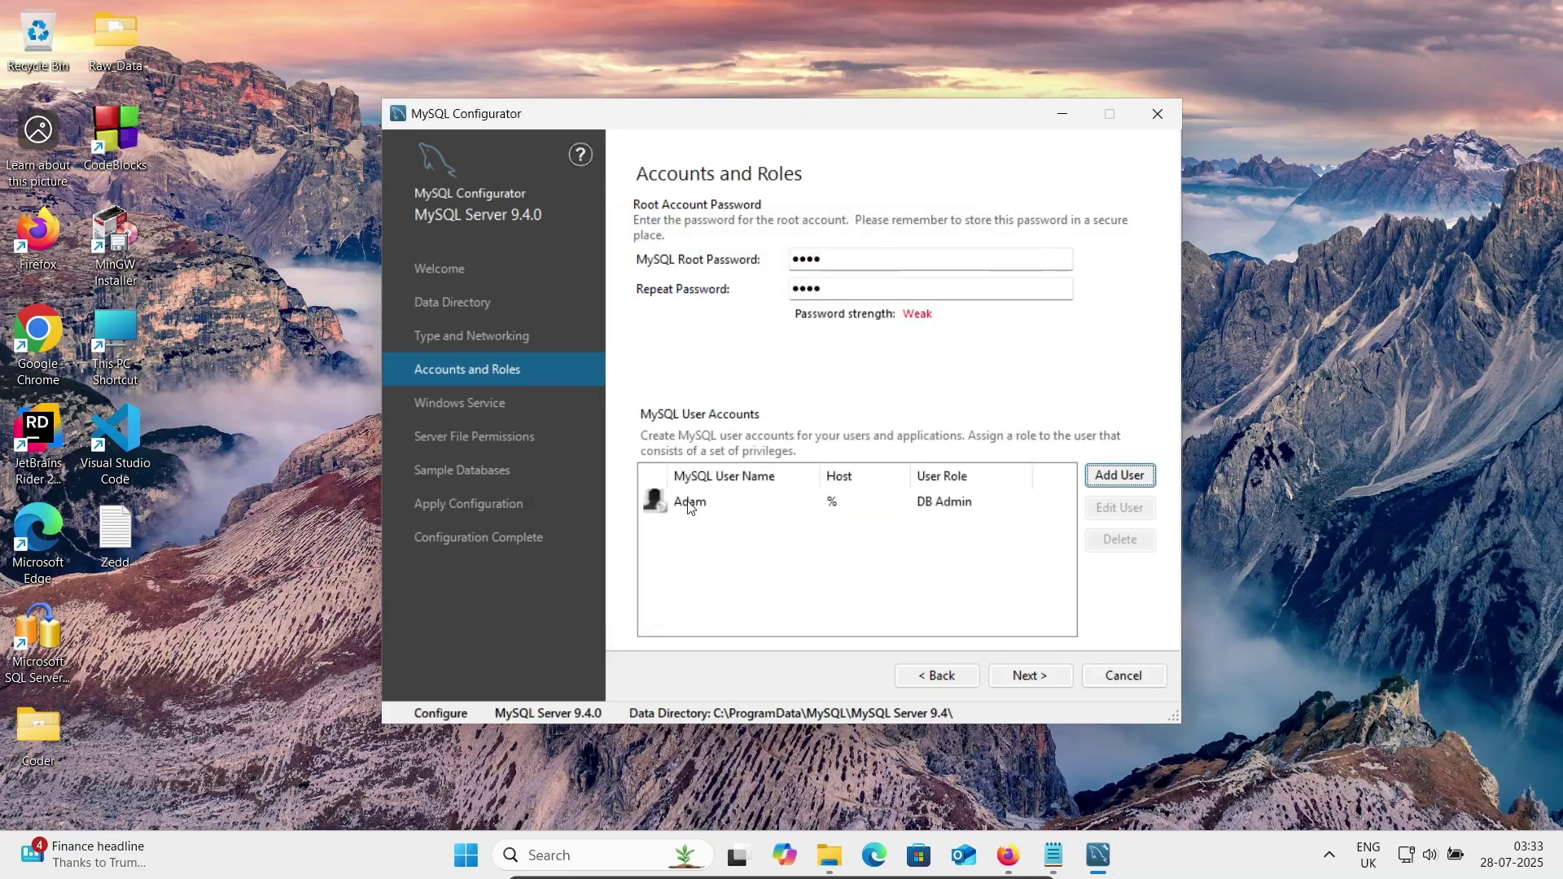
left_click(1031, 680)
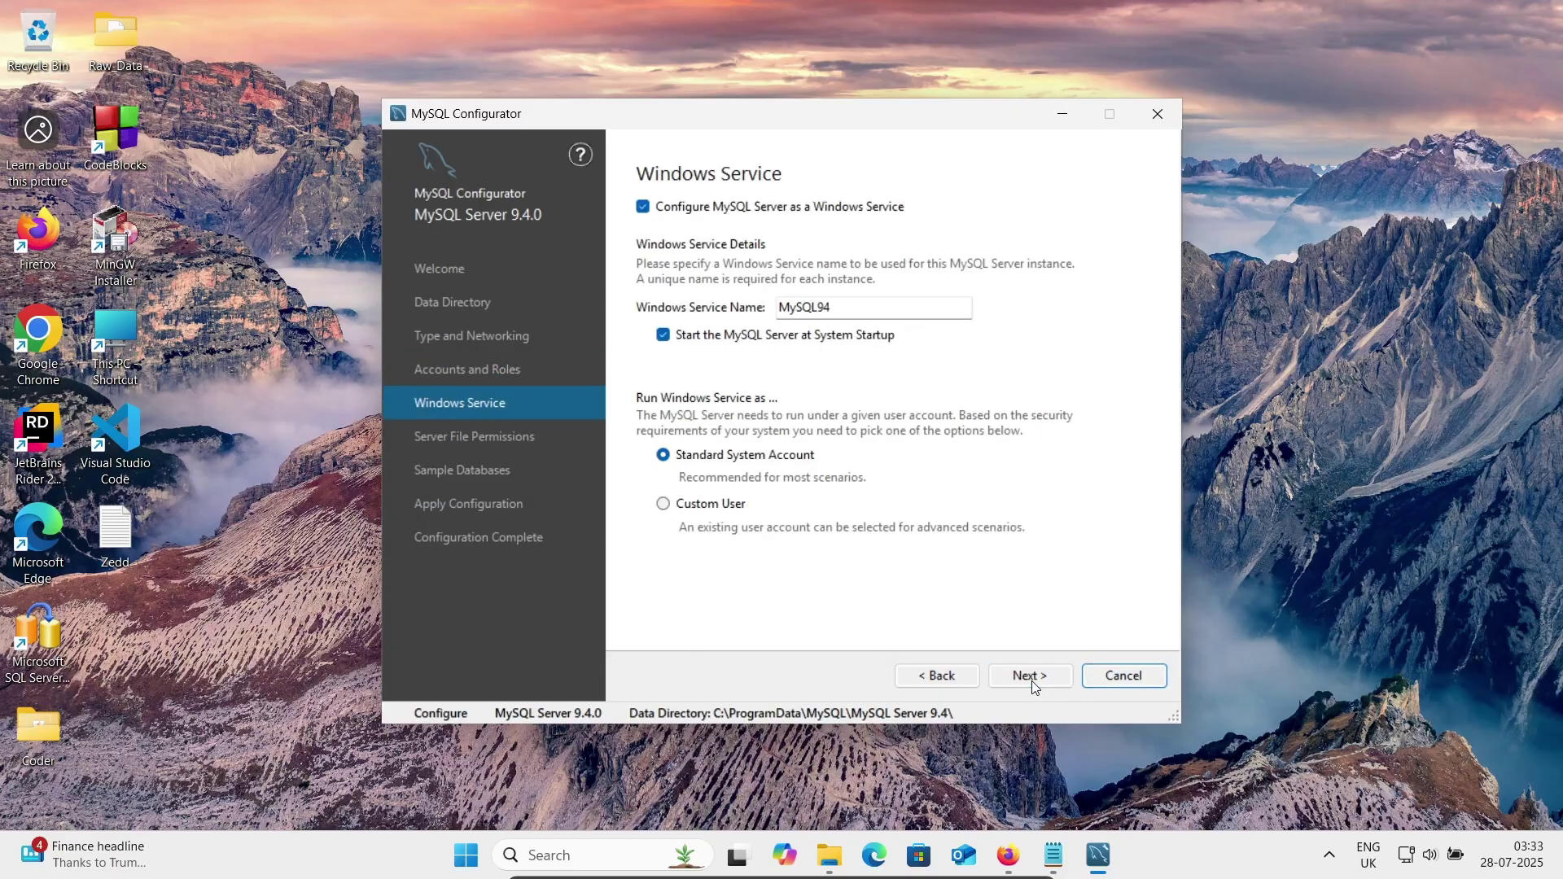
Step: Accept default service and file permission settings, and select the Sakila and World sample databases
left_click(1033, 680)
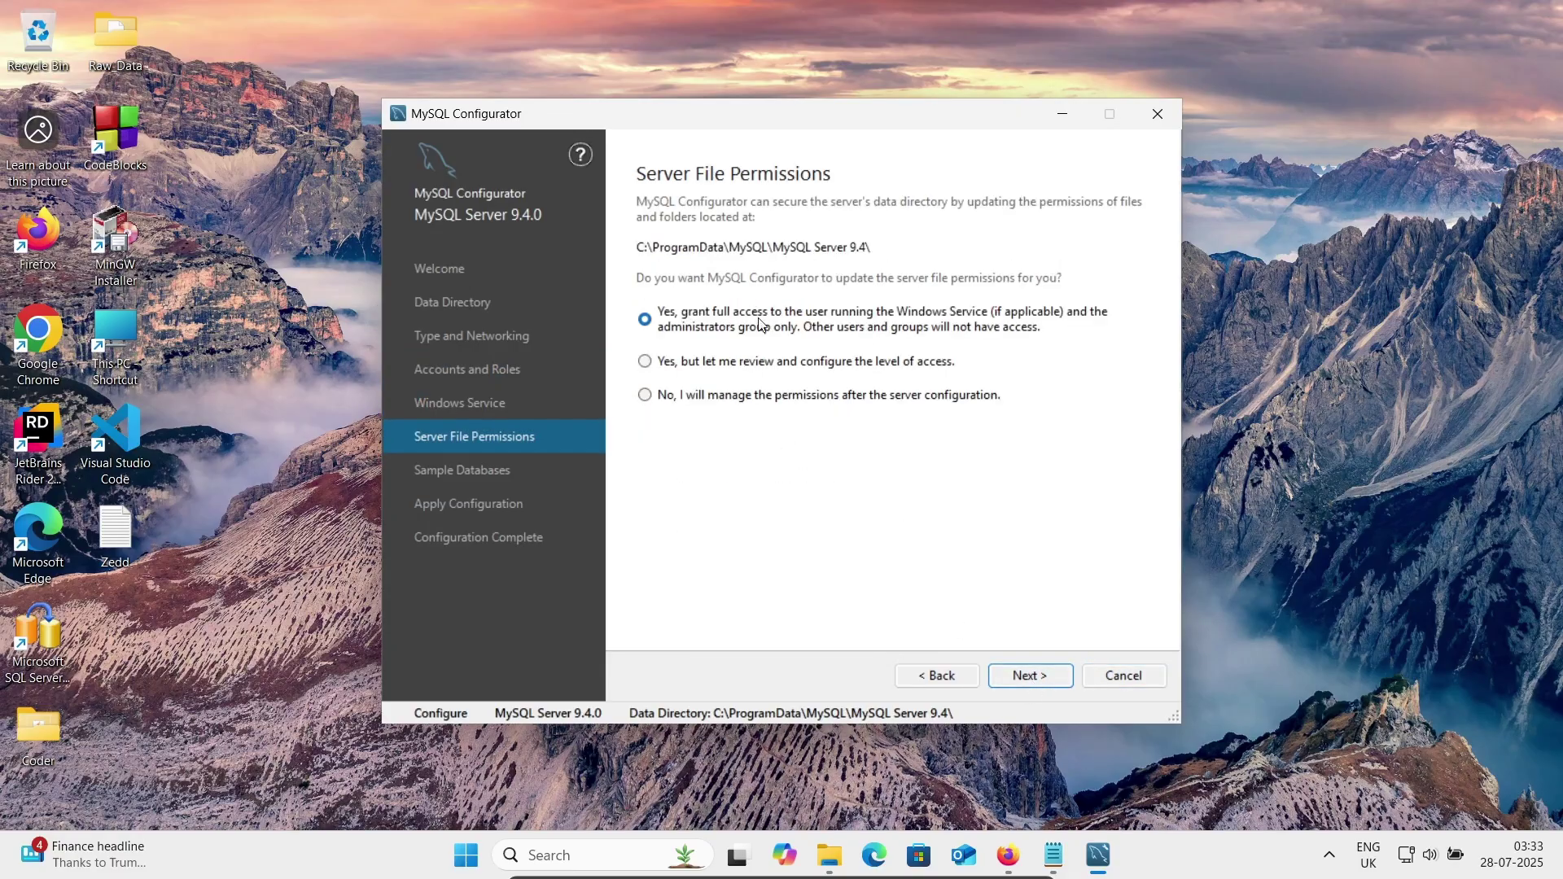
left_click(1028, 678)
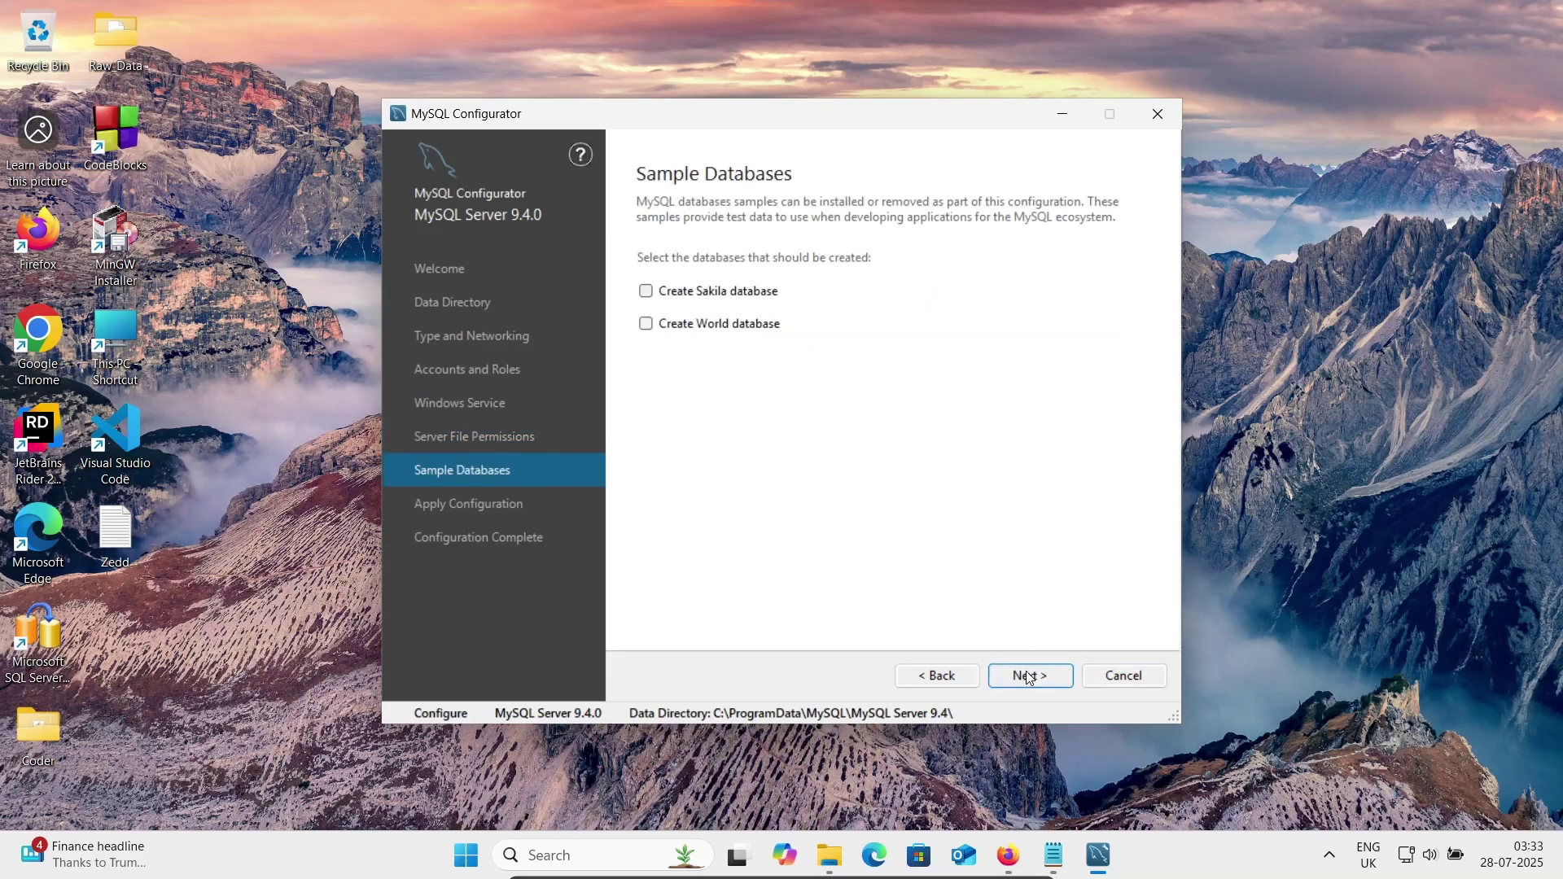
left_click(693, 300)
left_click(1022, 676)
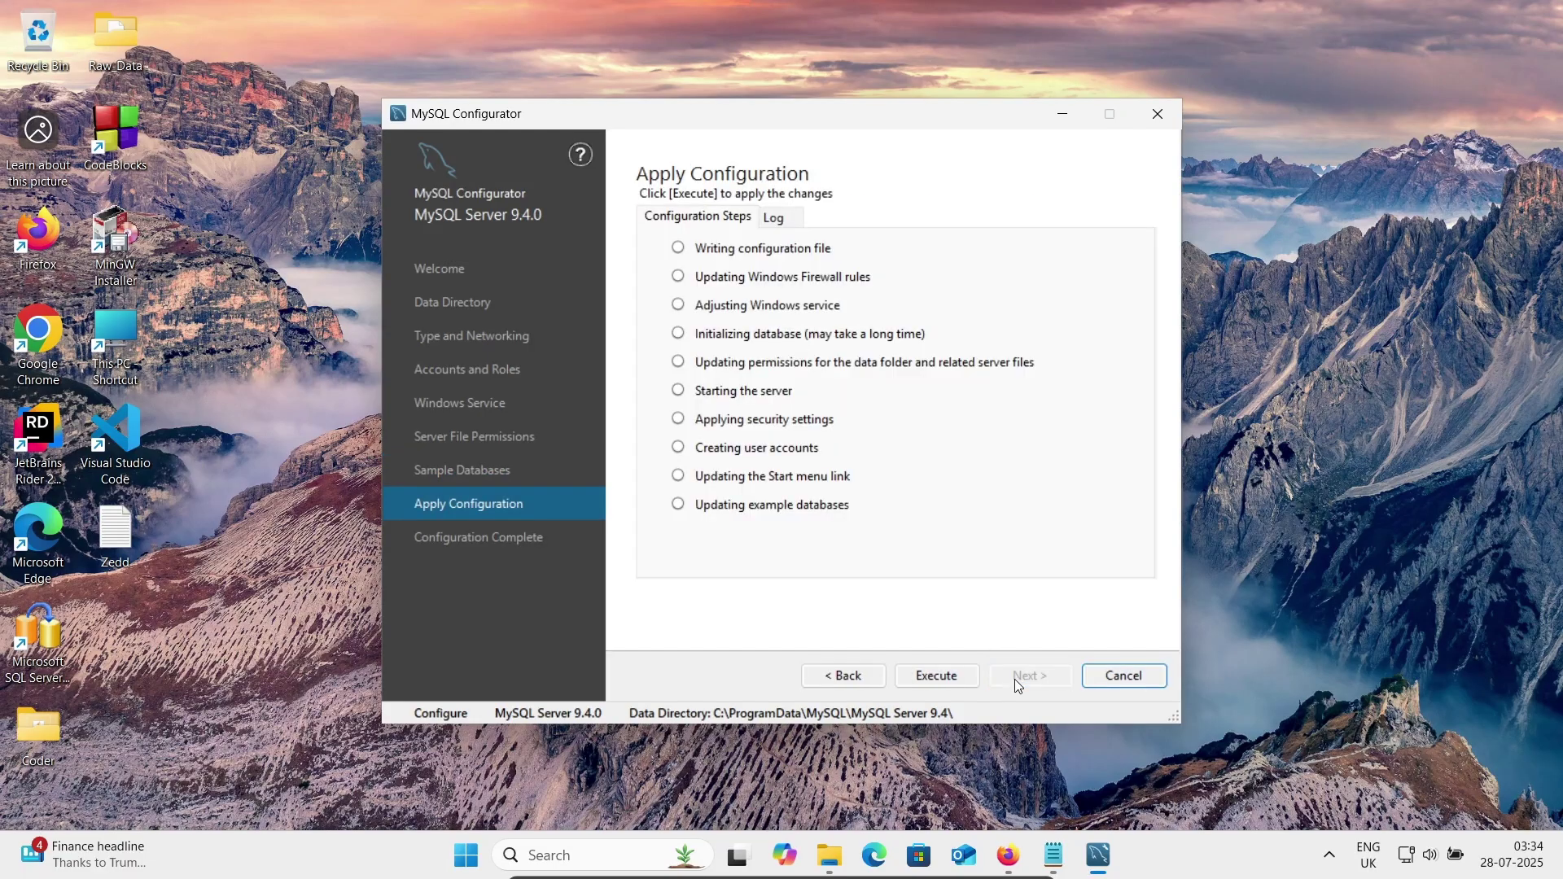
Step: Execute all configuration steps, then finish and close MySQL Configurator
left_click(944, 672)
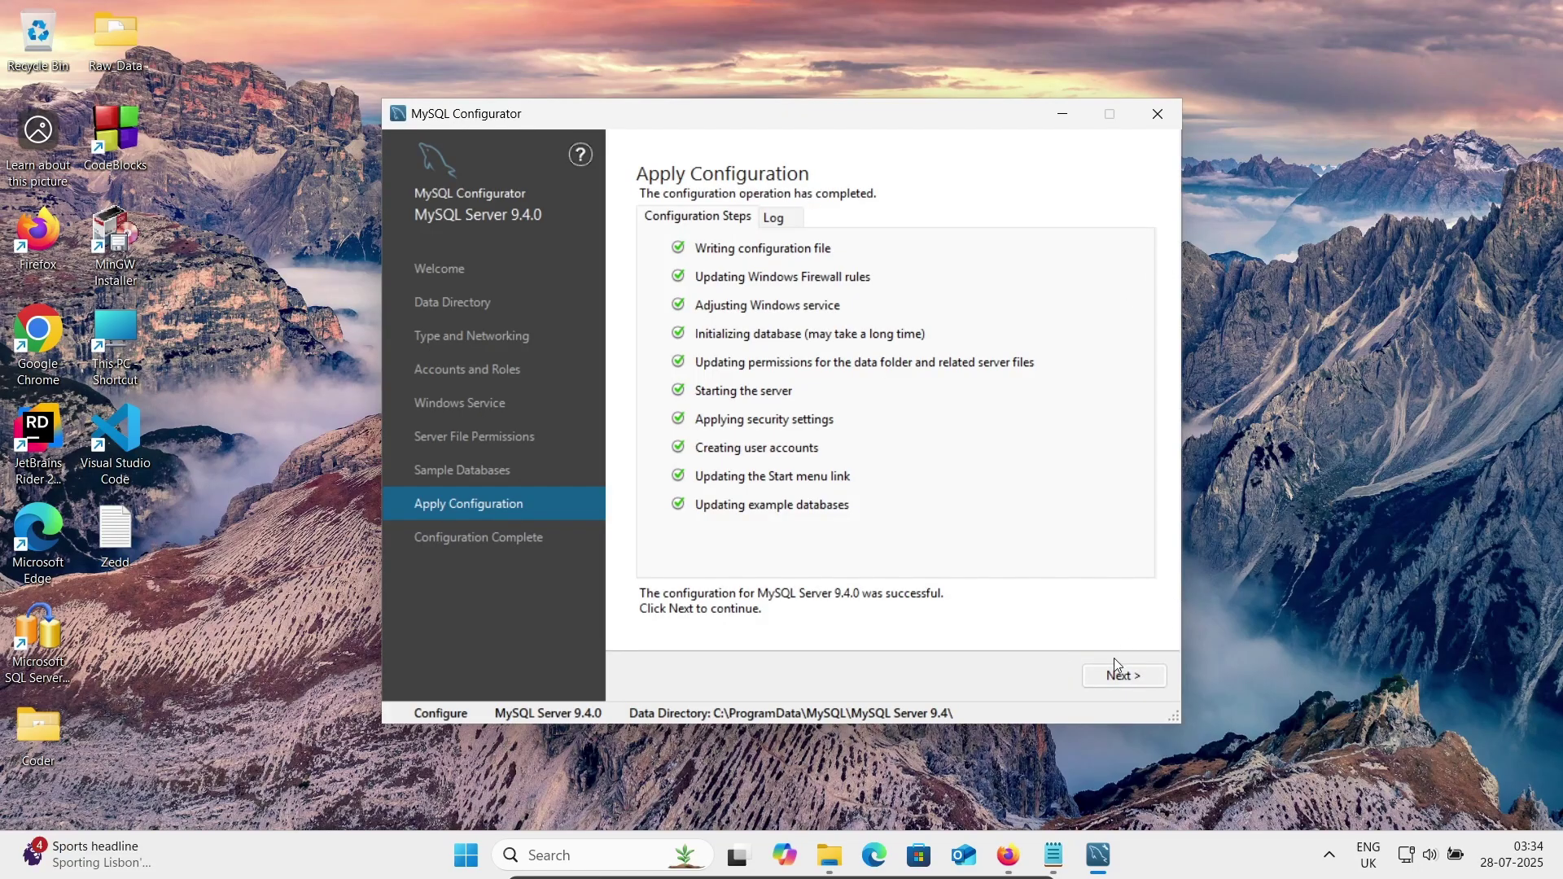
left_click(1122, 680)
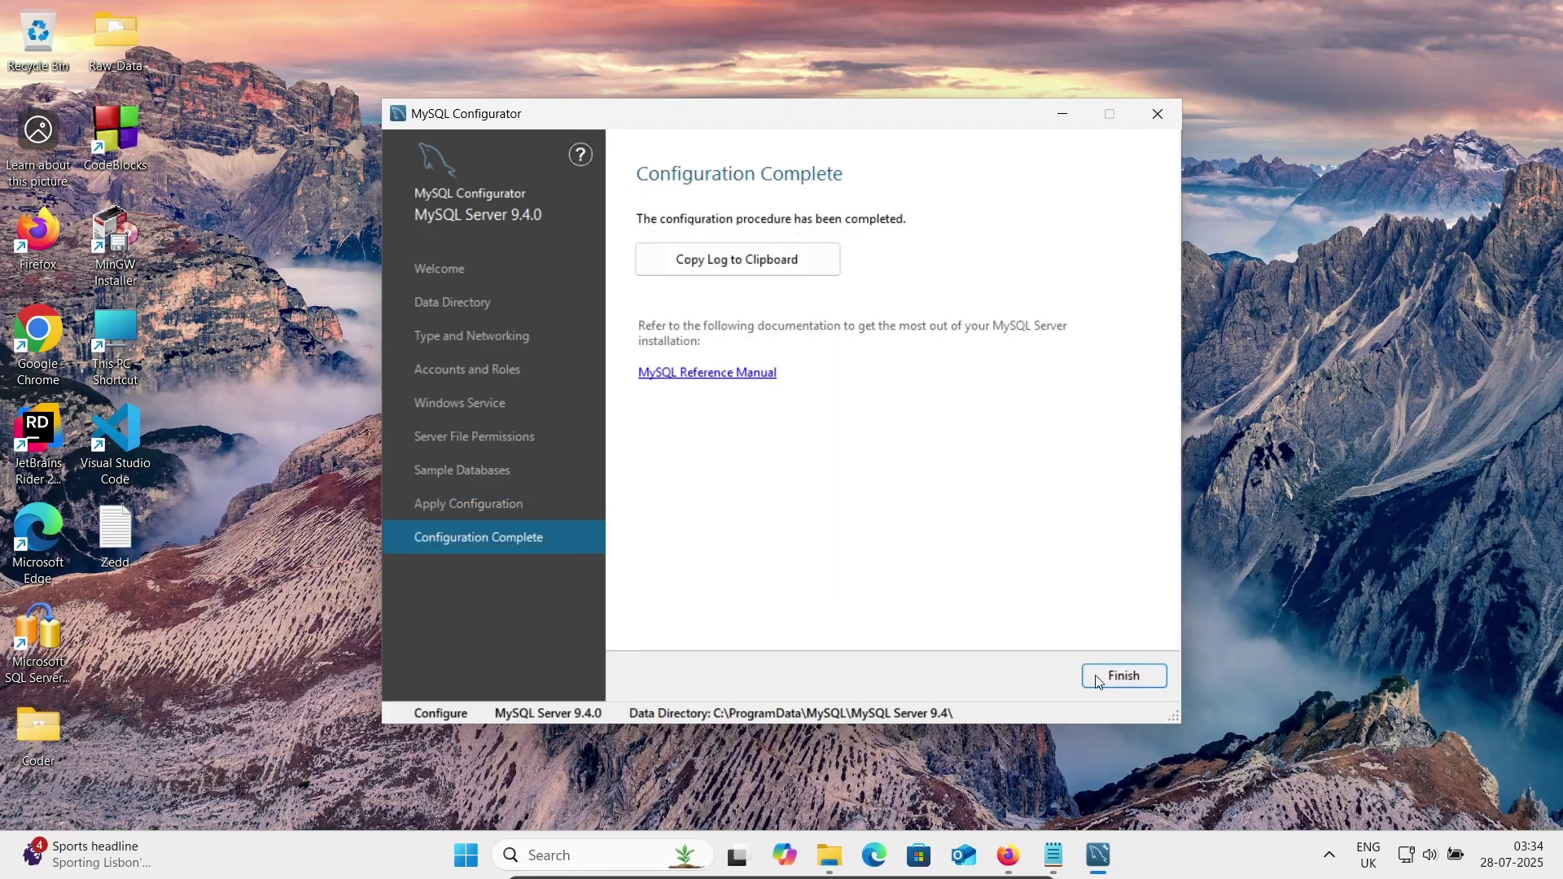
left_click(1096, 680)
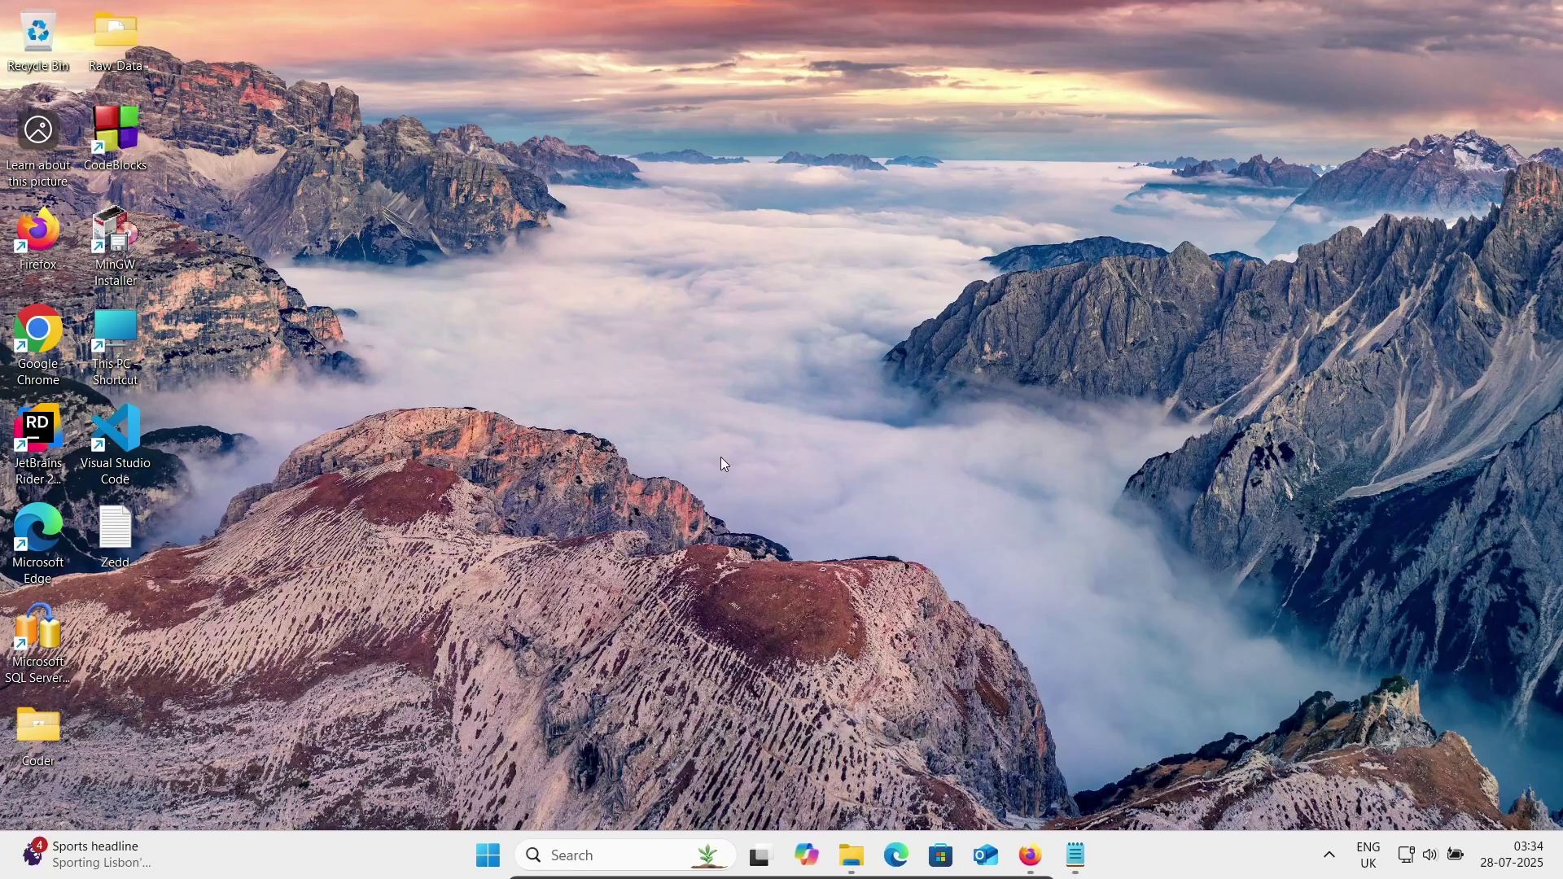
Step: Search Windows for 'mysql' and launch the MySQL 9.4 Command Line Client
left_click(567, 851)
type("my")
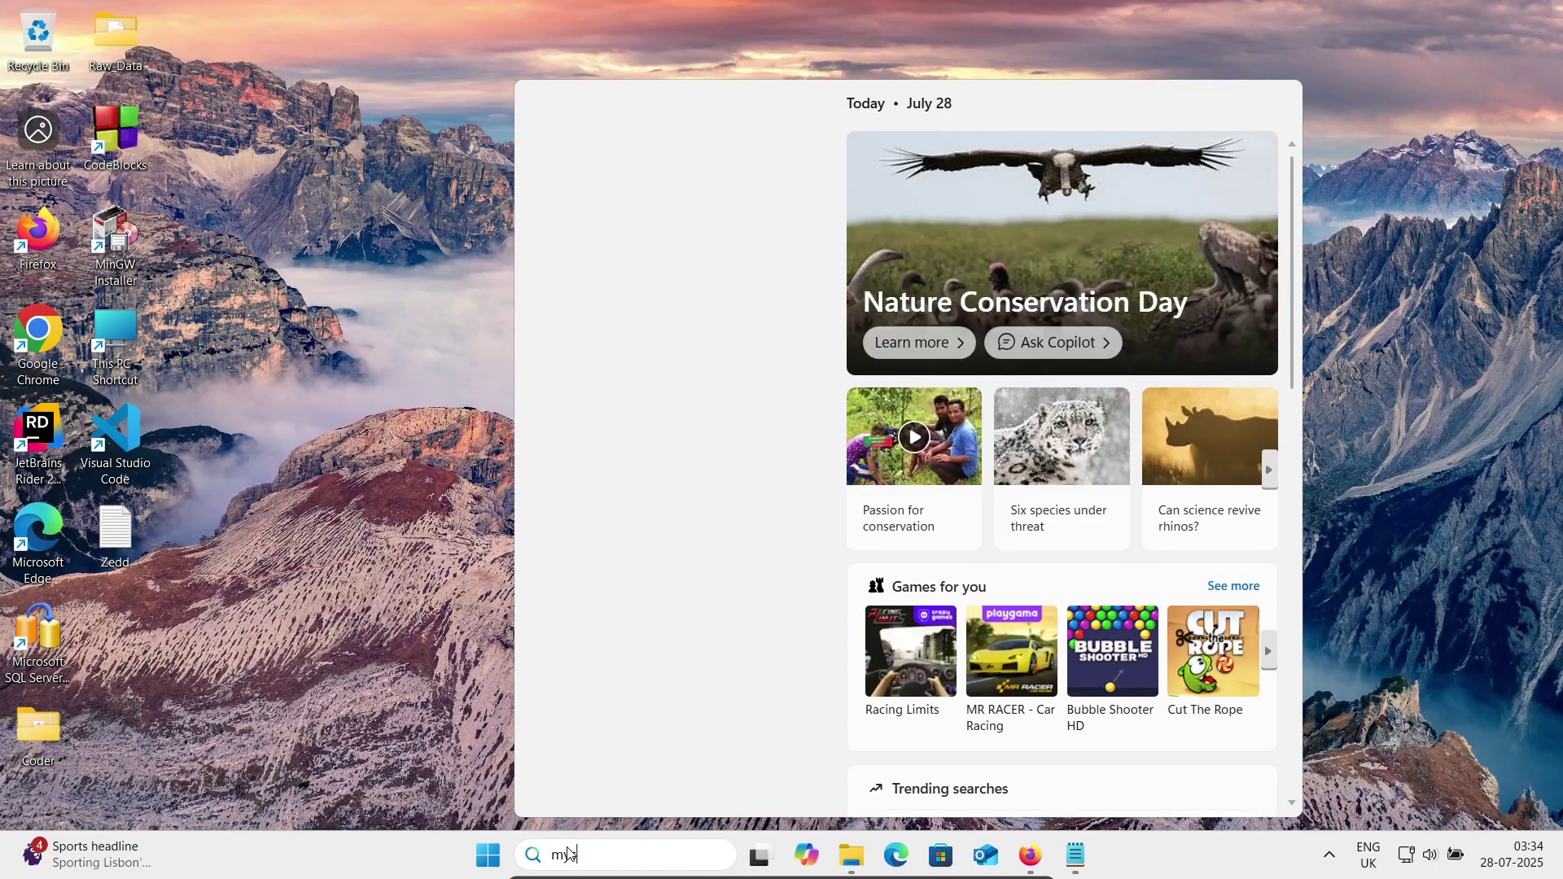
type("sql")
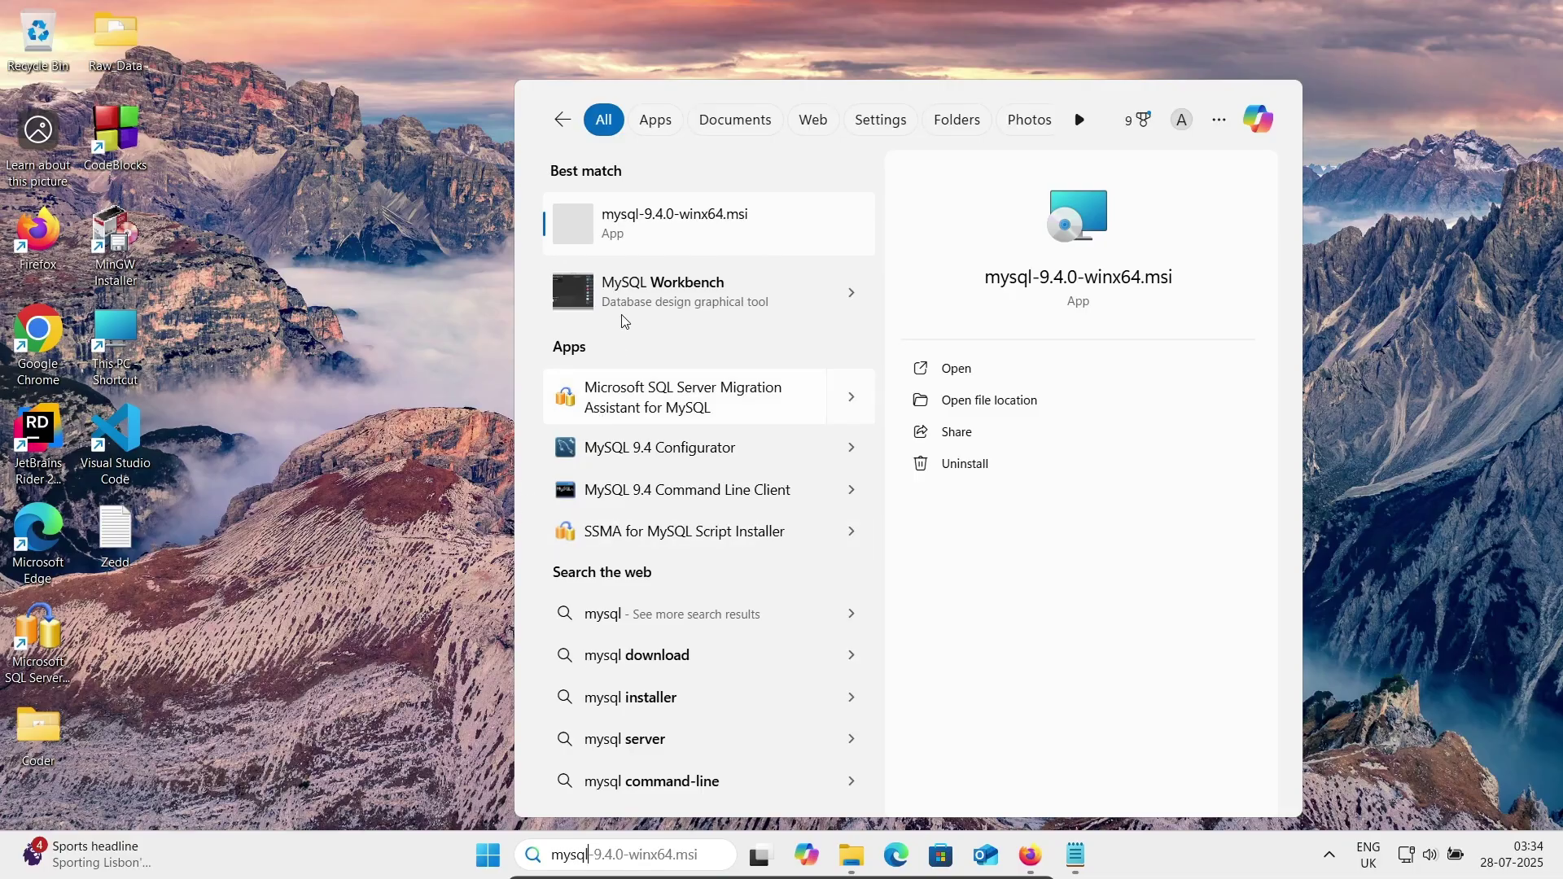
left_click(621, 489)
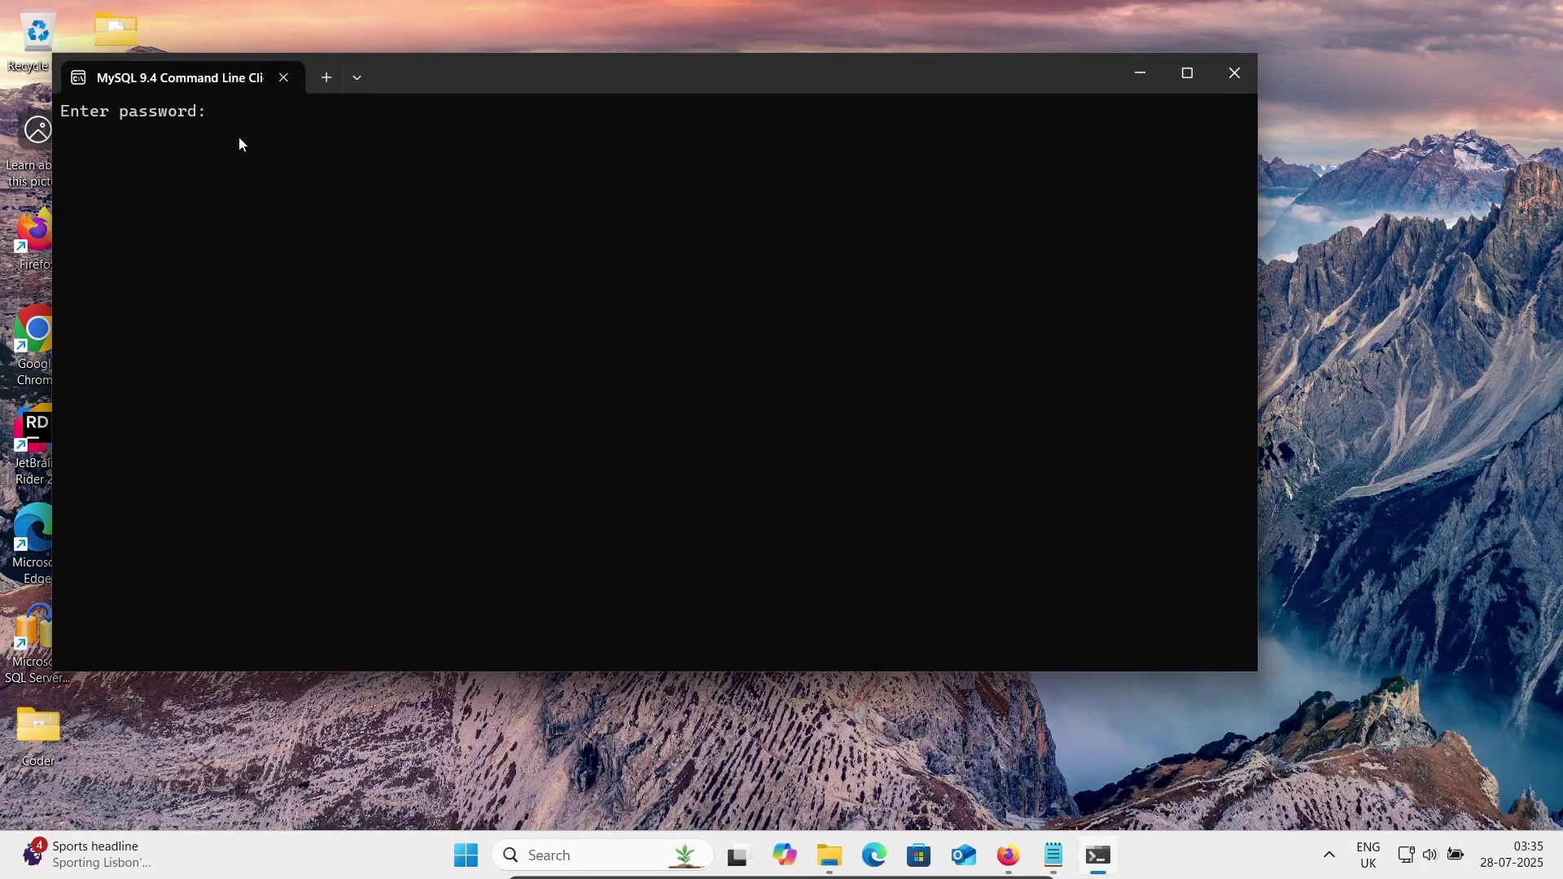
type("***")
type("*")
Step: Log in as root and run 'show databases;', listing six databases including sakila and world
key("Return")
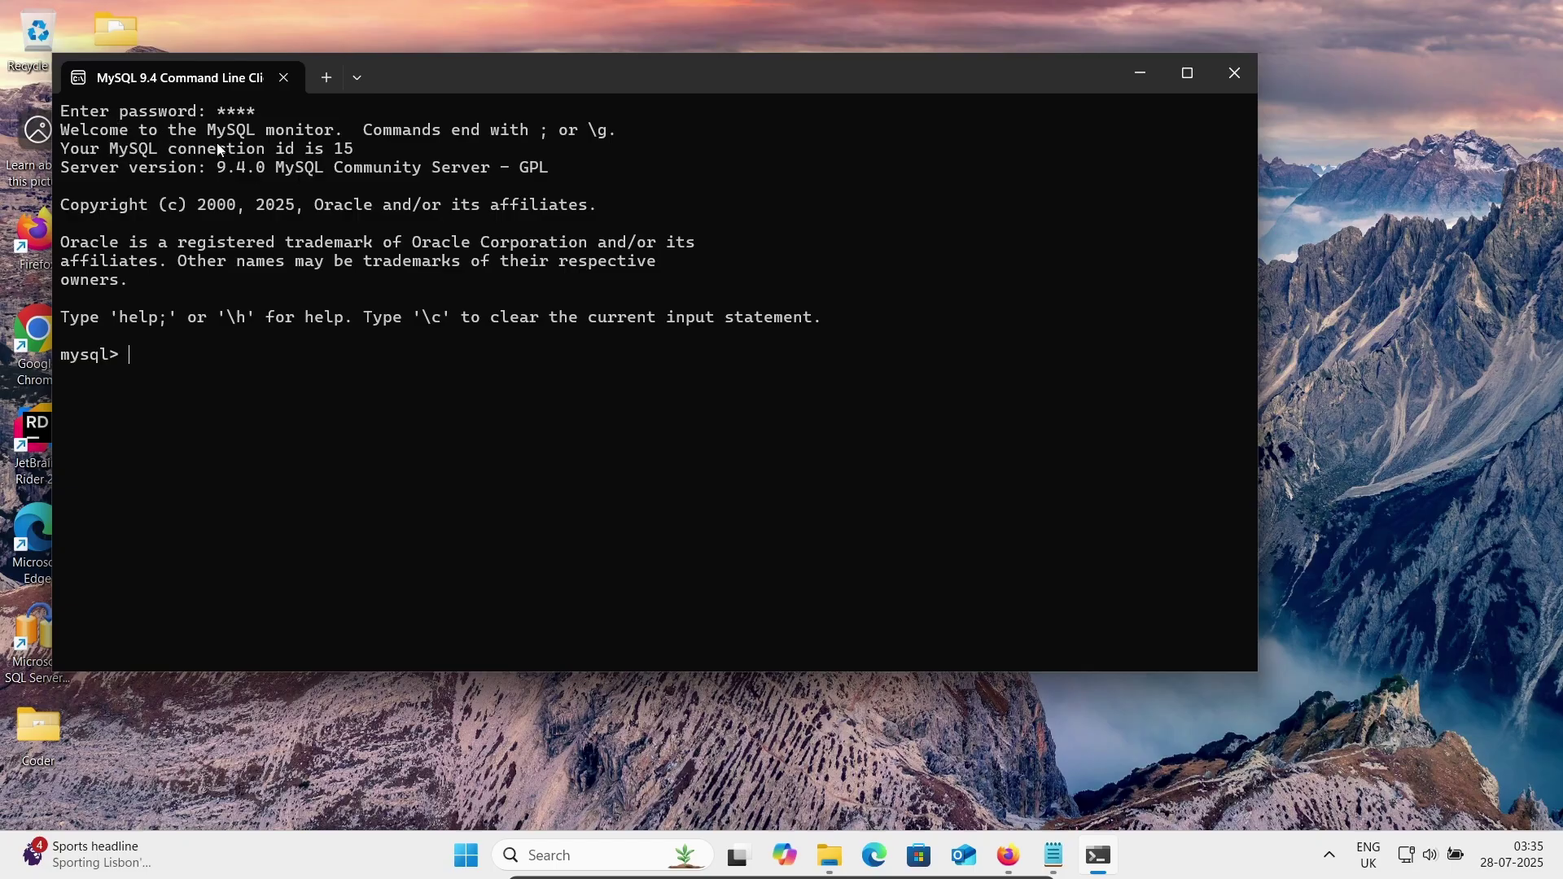
type("s")
type("how ")
type("datab")
type("ases;")
key("Return")
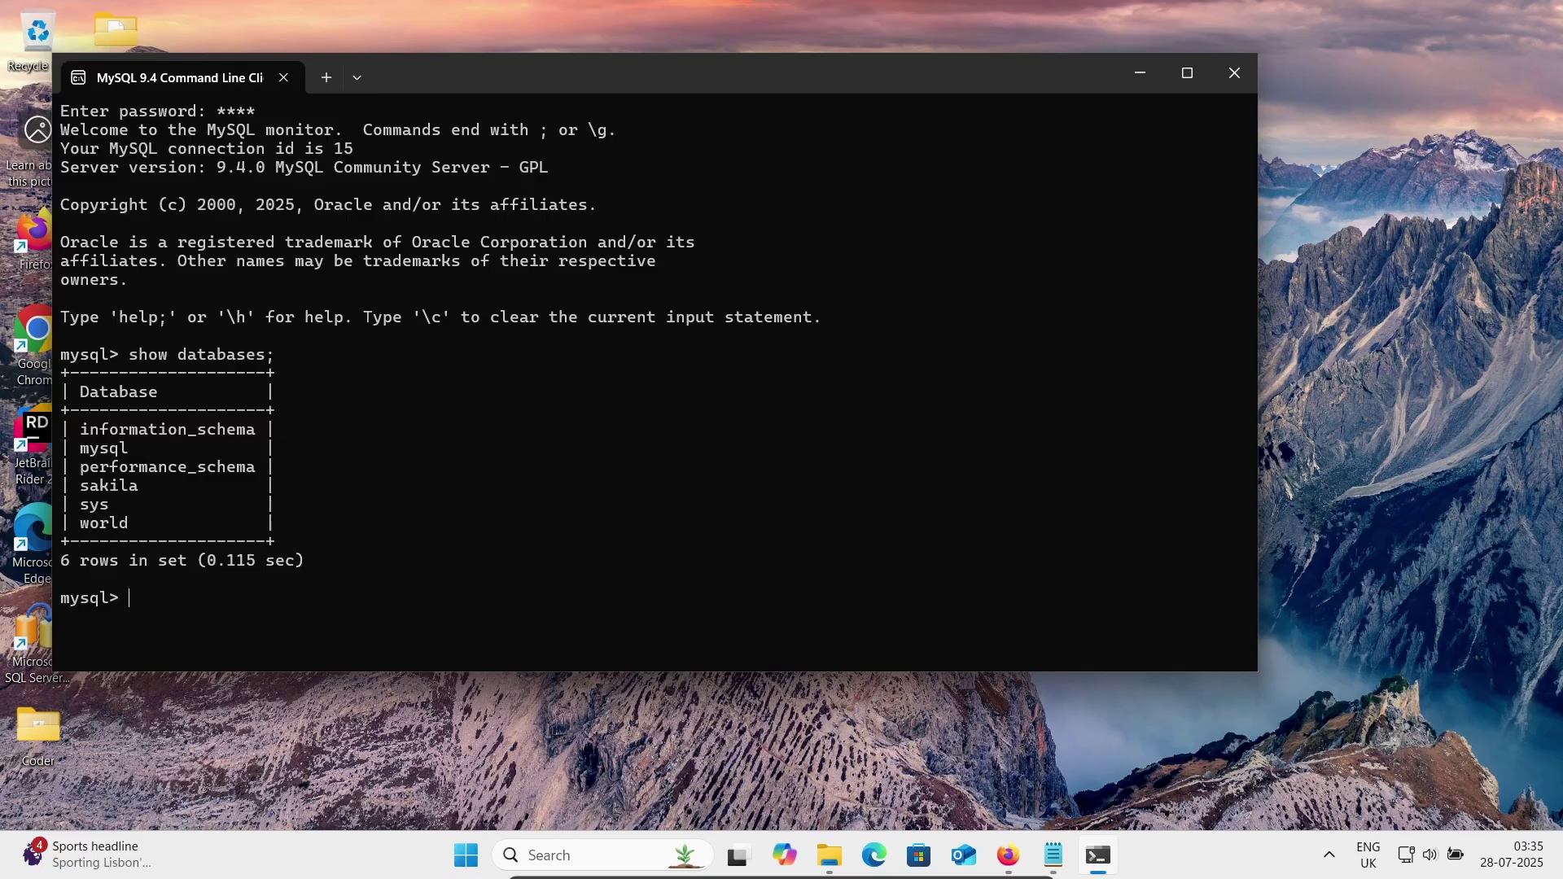
type("use sak")
type("ila;")
Step: Run 'use sakila;' and 'select * from actor;' to list all 200 actor rows
key("Return")
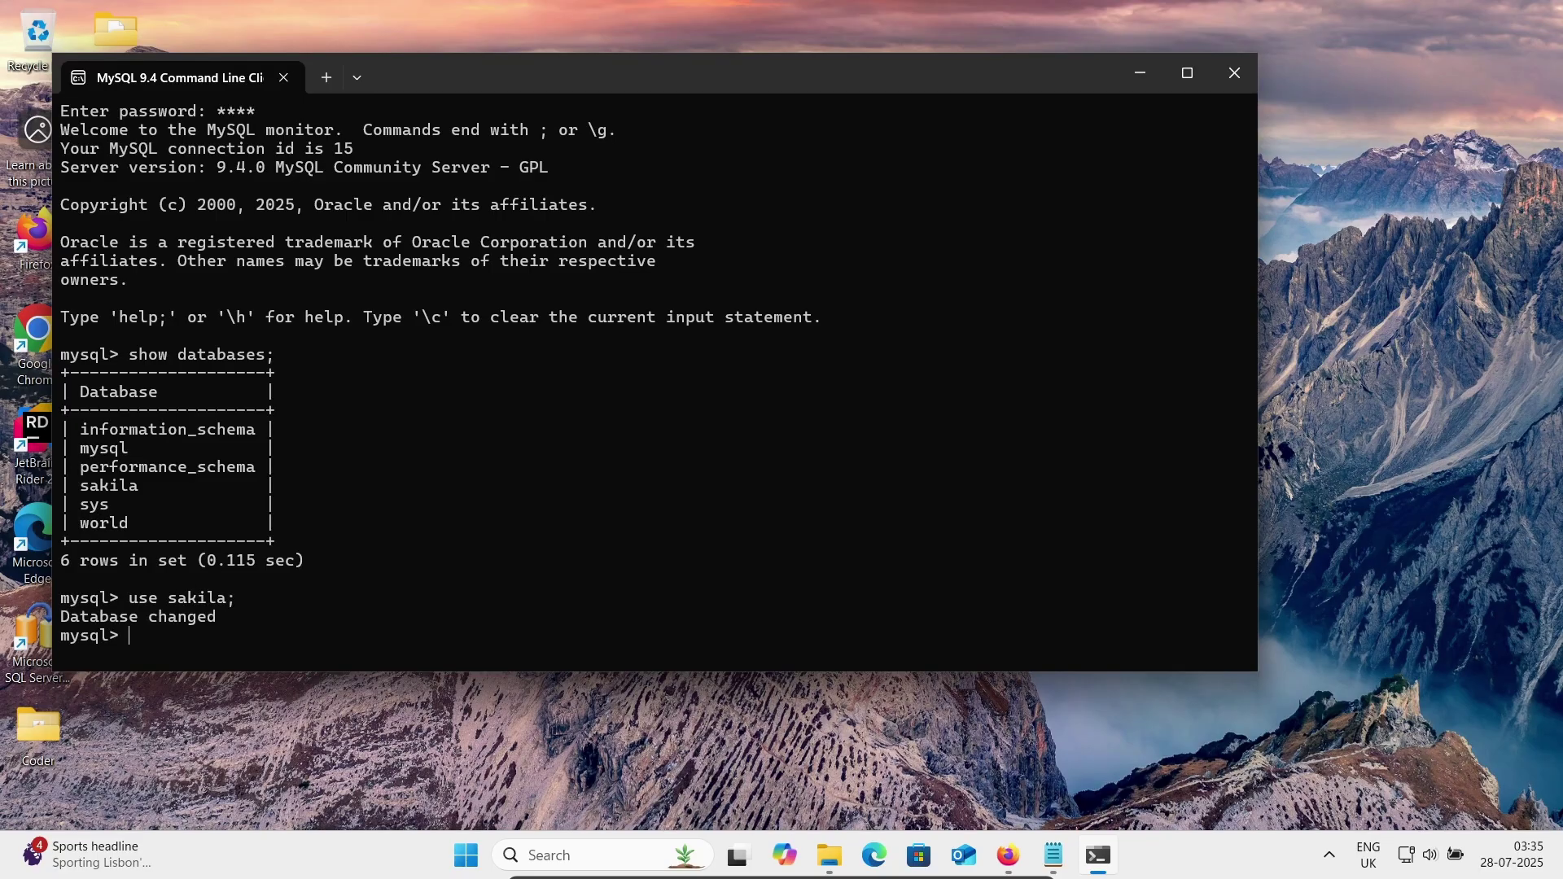
type("sel")
type("ect * ")
type("f")
type("rom act")
type("or;")
key("Return")
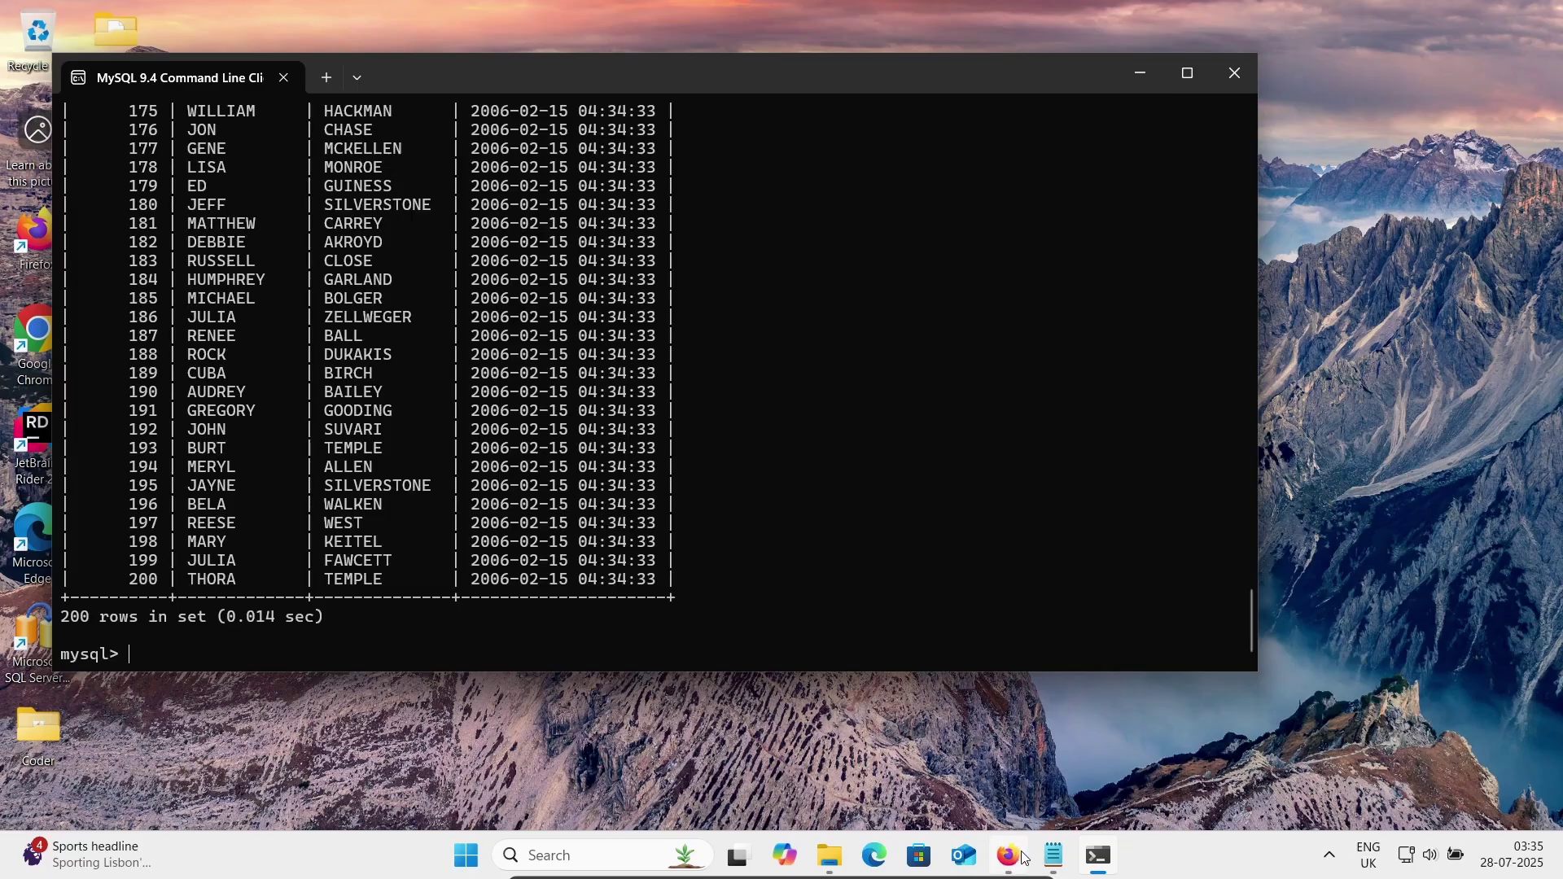
Step: Bring the Zedd.txt Notepad window back in front of the query results
left_click(1058, 855)
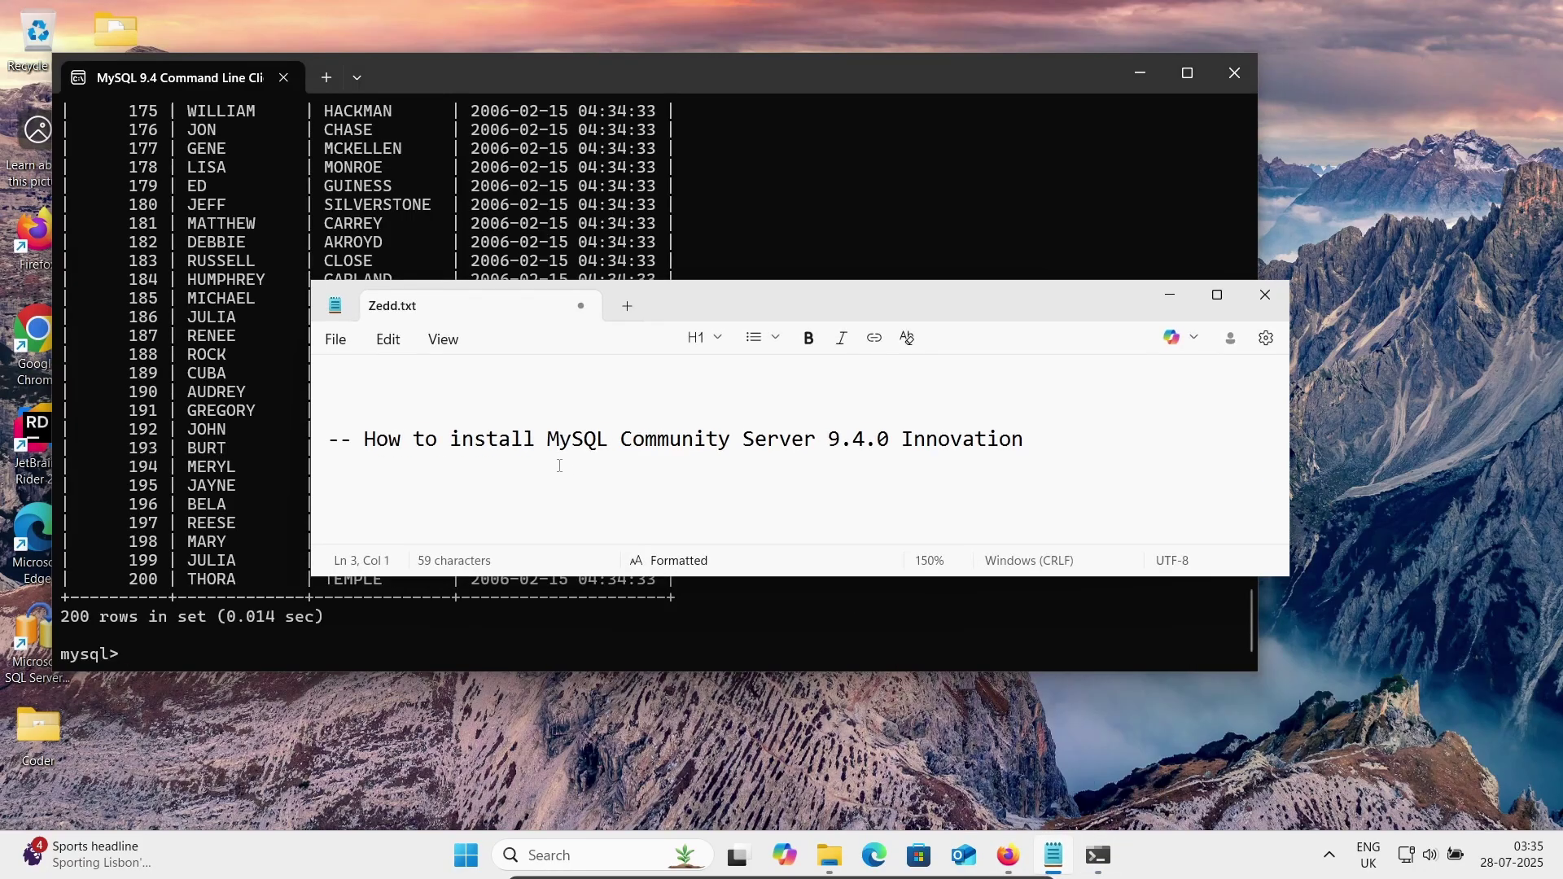